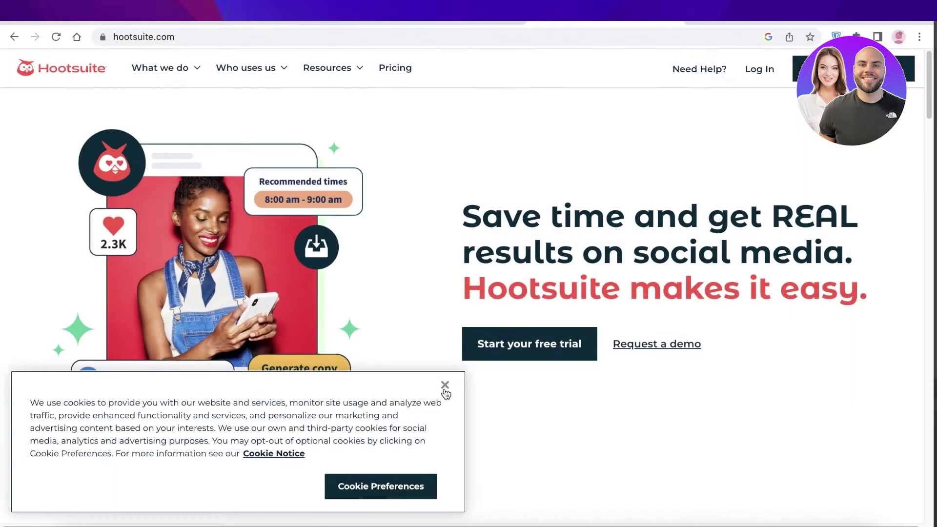
Step: Dismiss the cookie banner, then browse down the homepage and back to the top
click(444, 384)
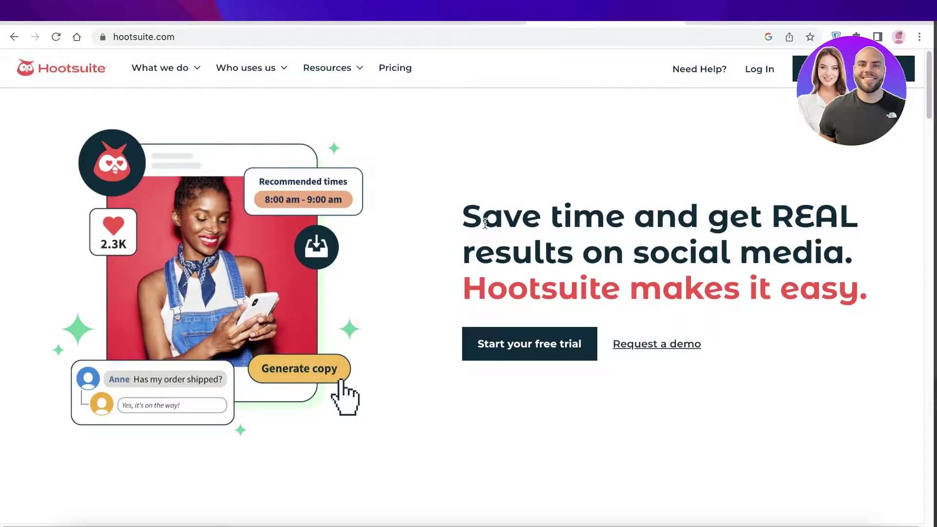
scroll(484, 223, down, 2)
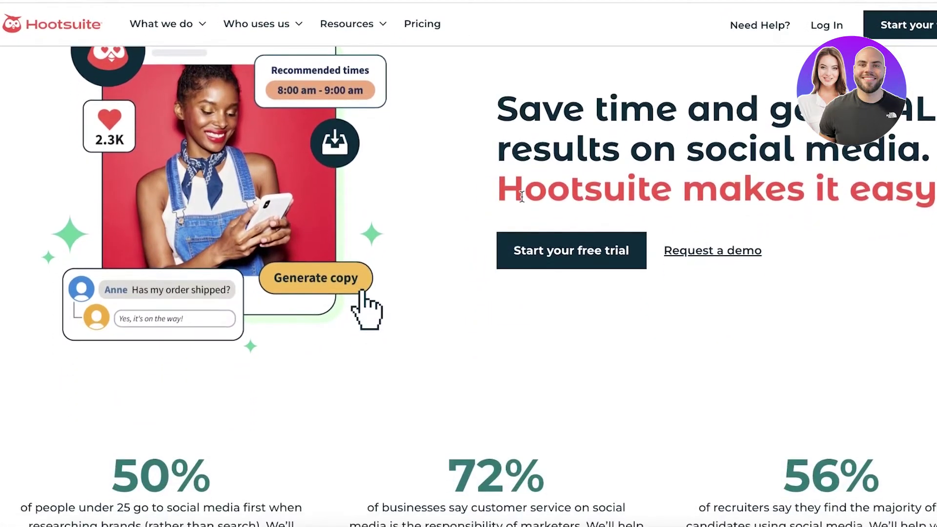
scroll(521, 196, up, 1)
scroll(521, 197, down, 1)
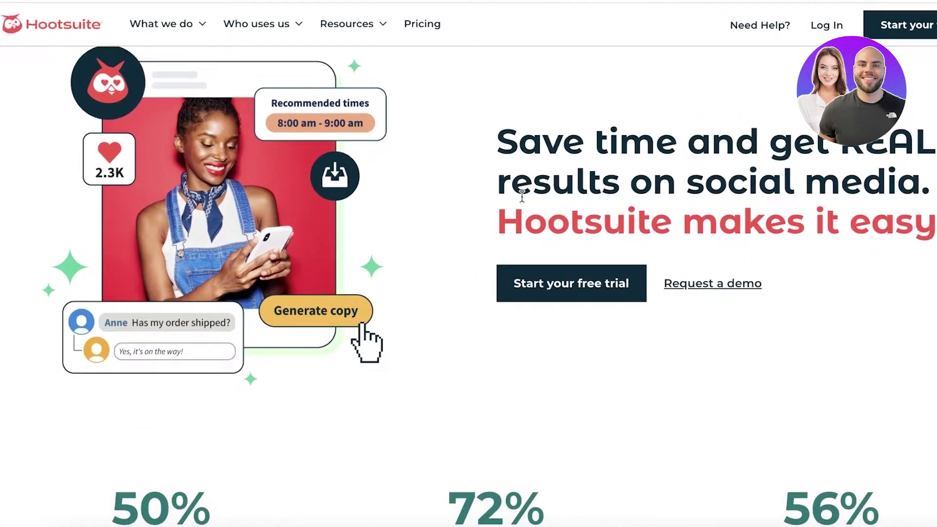
scroll(521, 197, down, 2)
scroll(519, 203, down, 6)
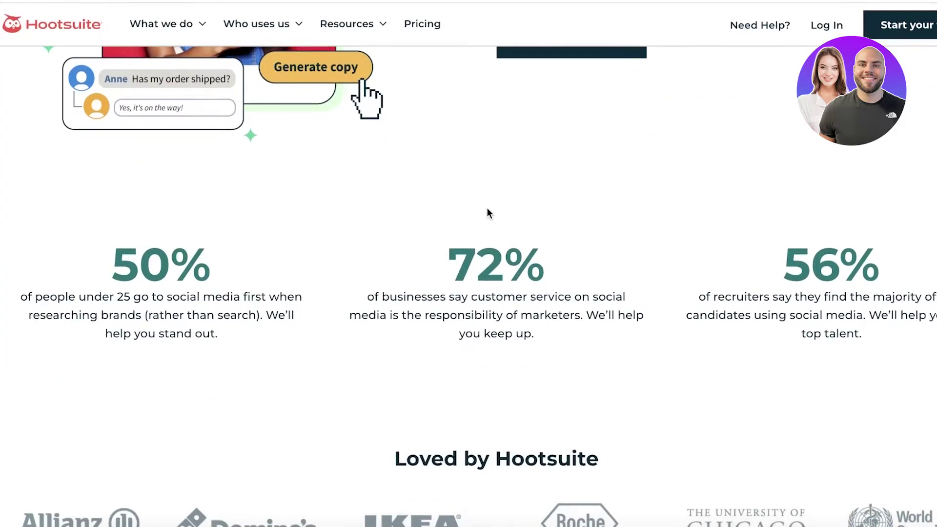
scroll(483, 210, down, 7)
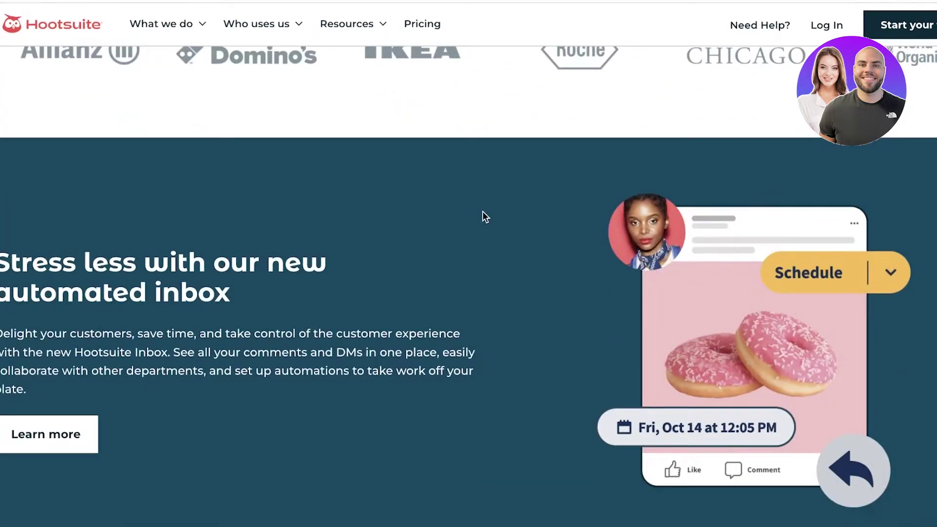
scroll(481, 214, down, 5)
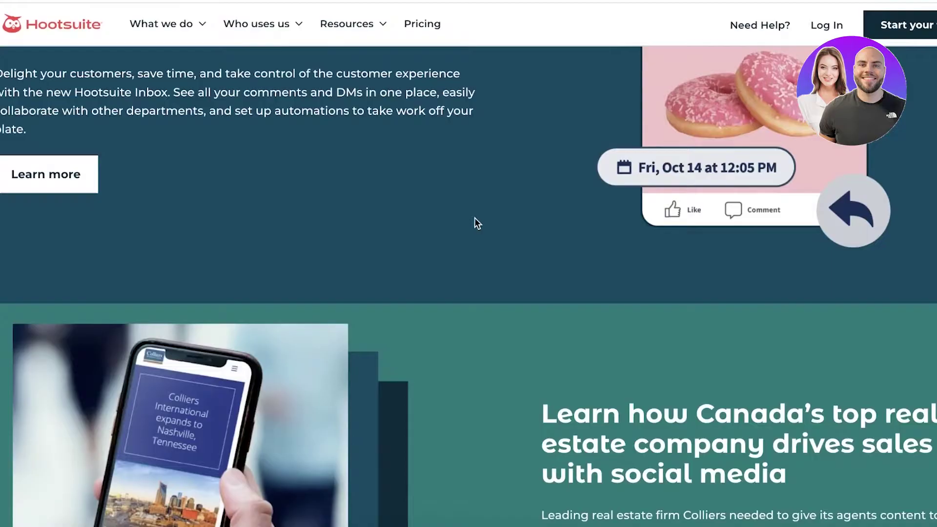
scroll(476, 222, down, 15)
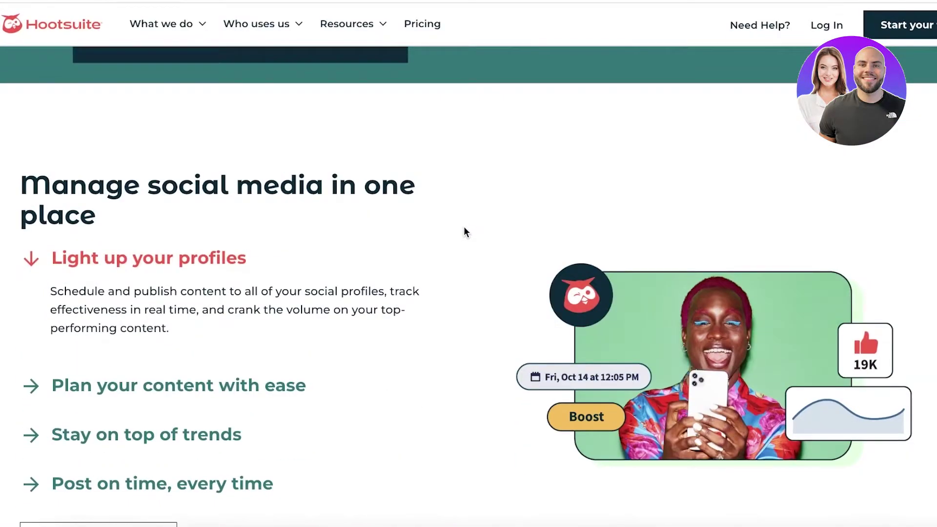
scroll(458, 243, down, 2)
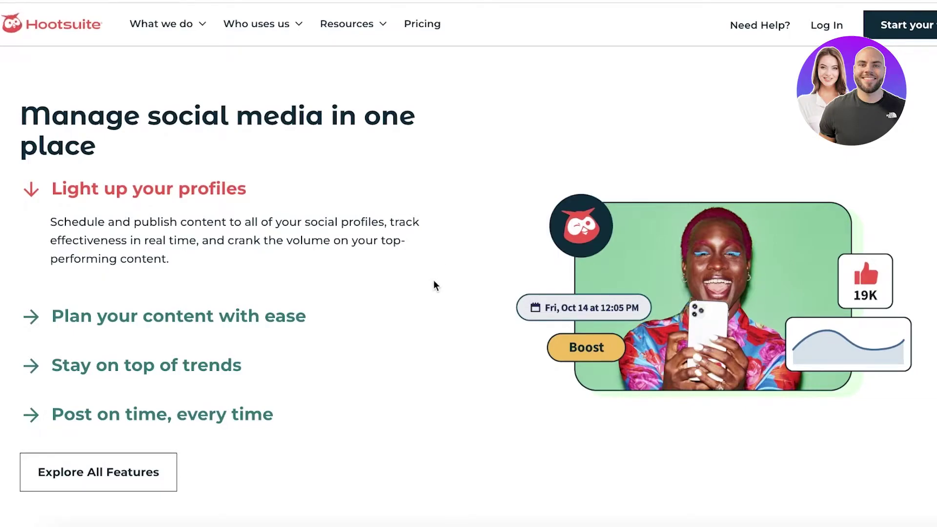
scroll(436, 286, down, 2)
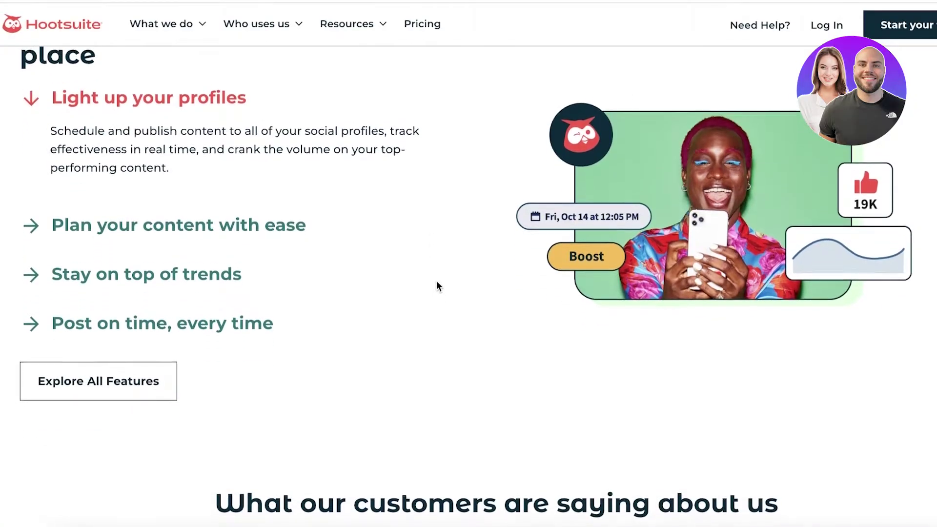
scroll(434, 283, up, 1)
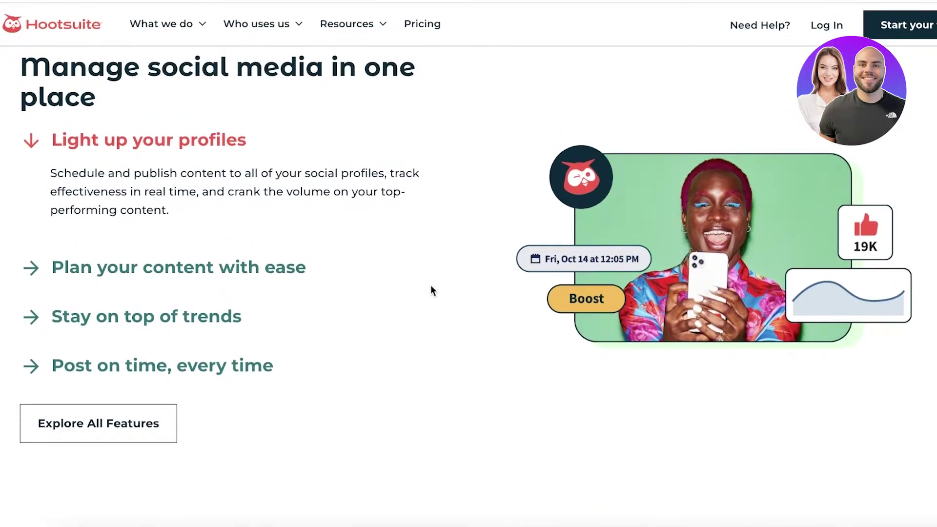
scroll(431, 291, down, 4)
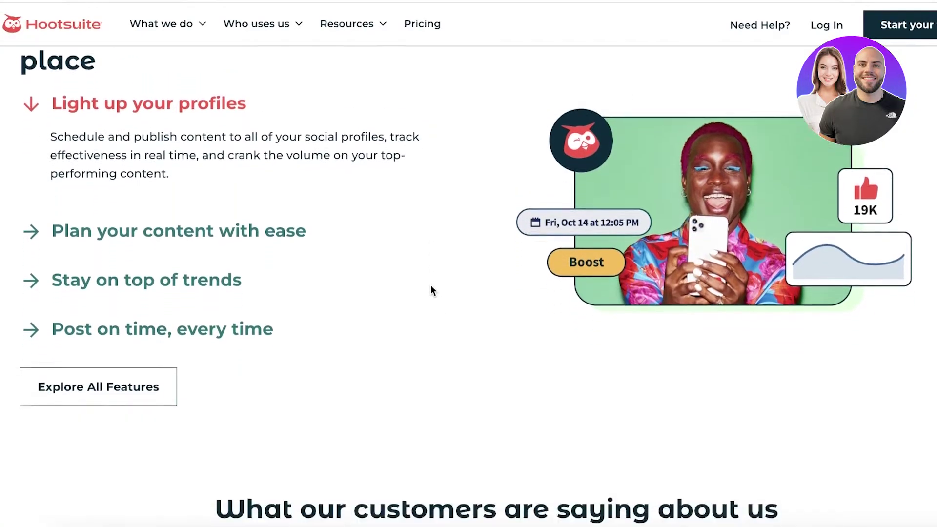
scroll(128, 245, up, 3)
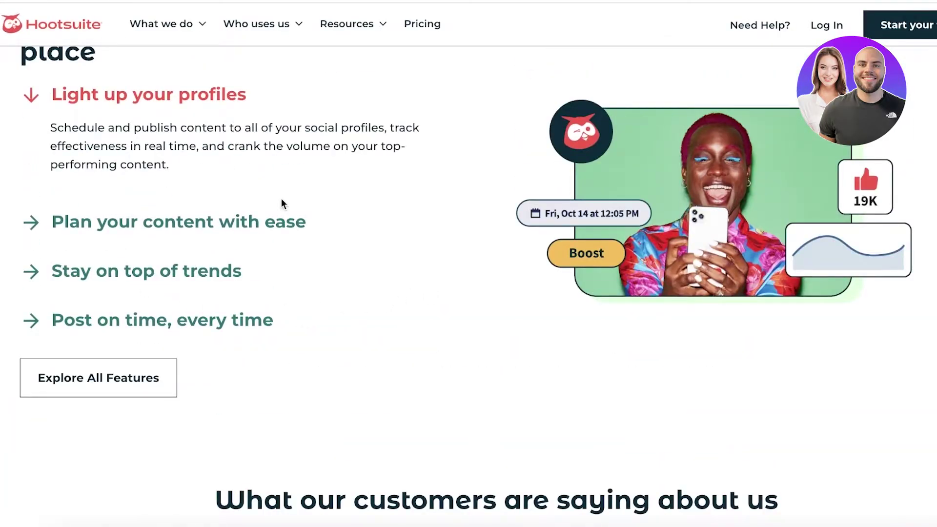
scroll(281, 204, down, 1)
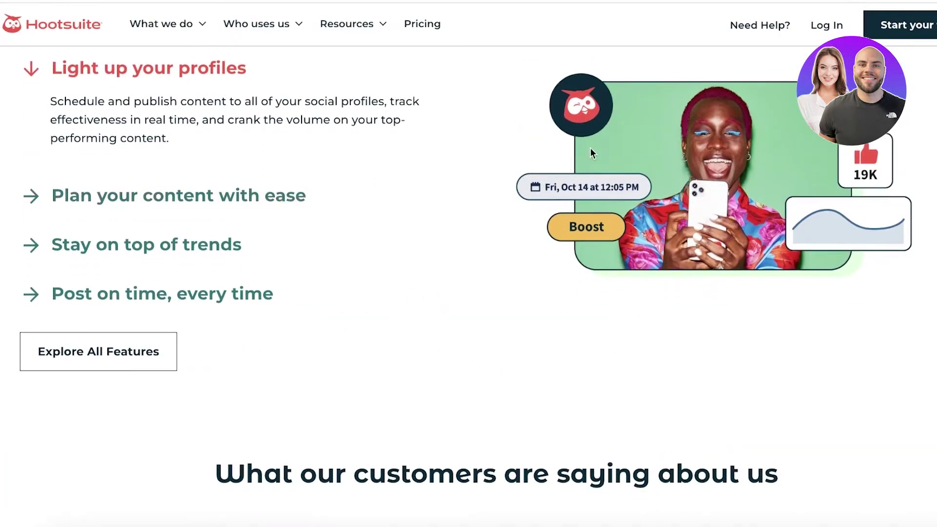
scroll(590, 152, down, 12)
scroll(591, 155, up, 9)
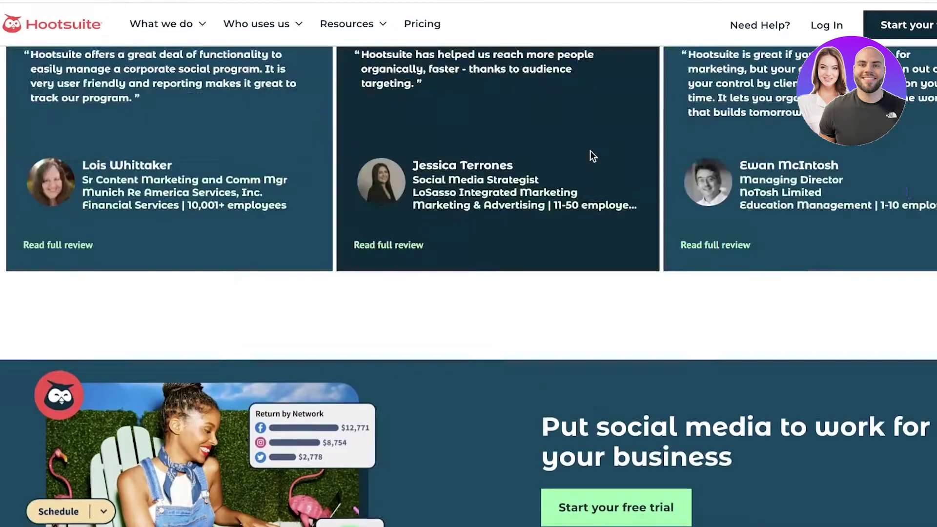
scroll(562, 162, up, 20)
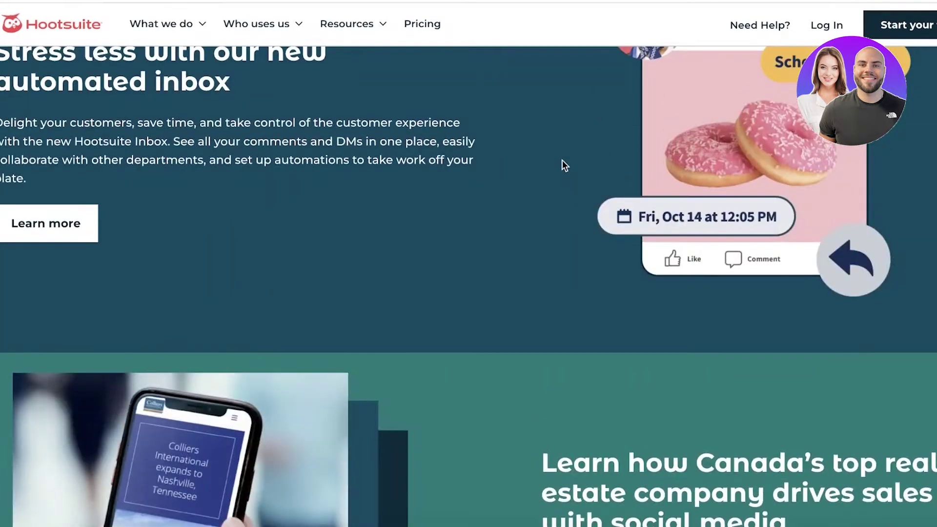
scroll(553, 164, up, 6)
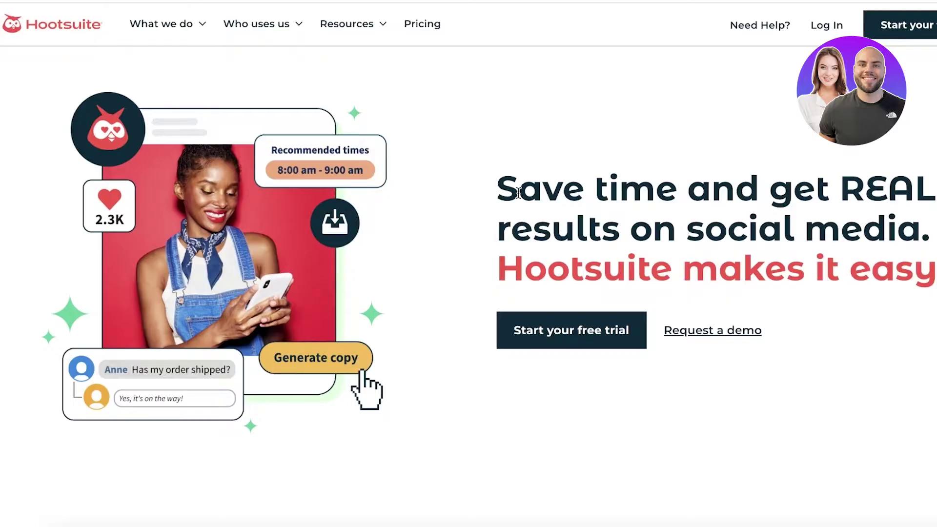
Step: Begin the free trial signup and settle on the single-user 'It's just for me' Professional plan
click(578, 330)
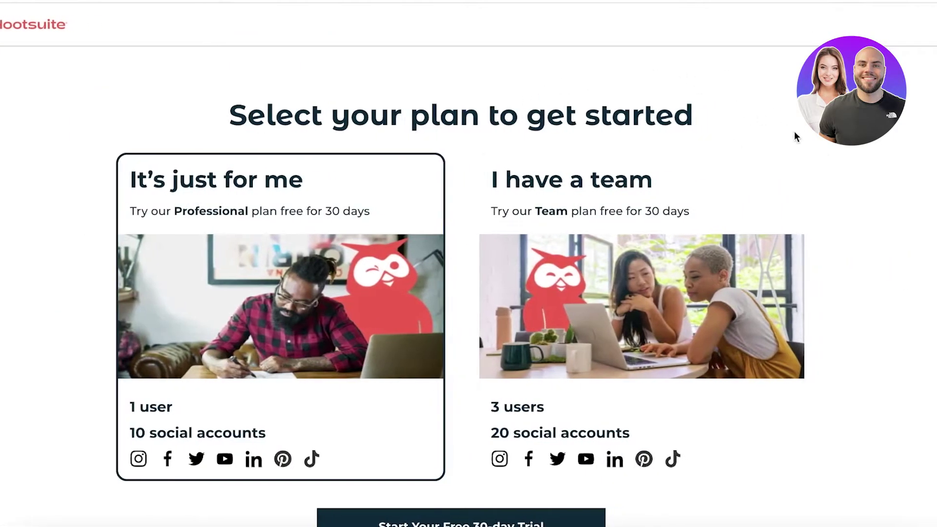
scroll(593, 200, down, 4)
scroll(569, 200, up, 4)
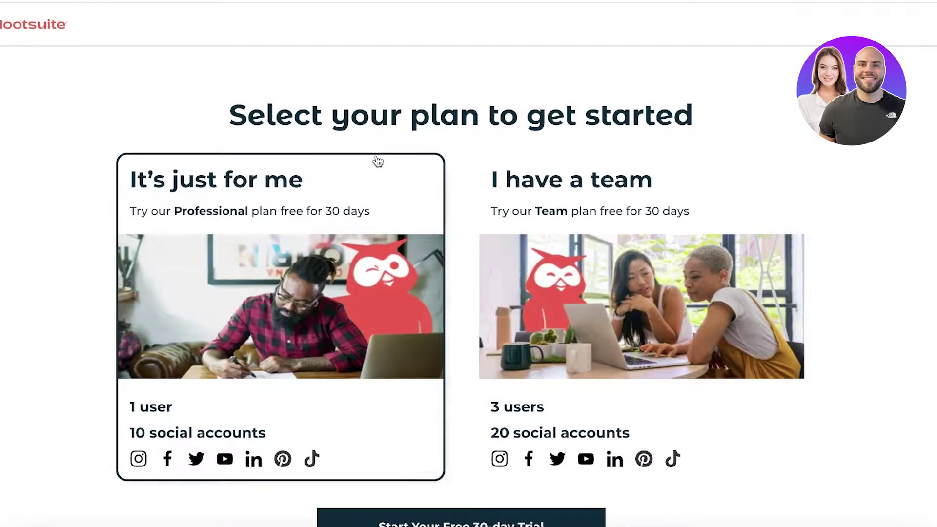
click(285, 209)
scroll(314, 413, down, 1)
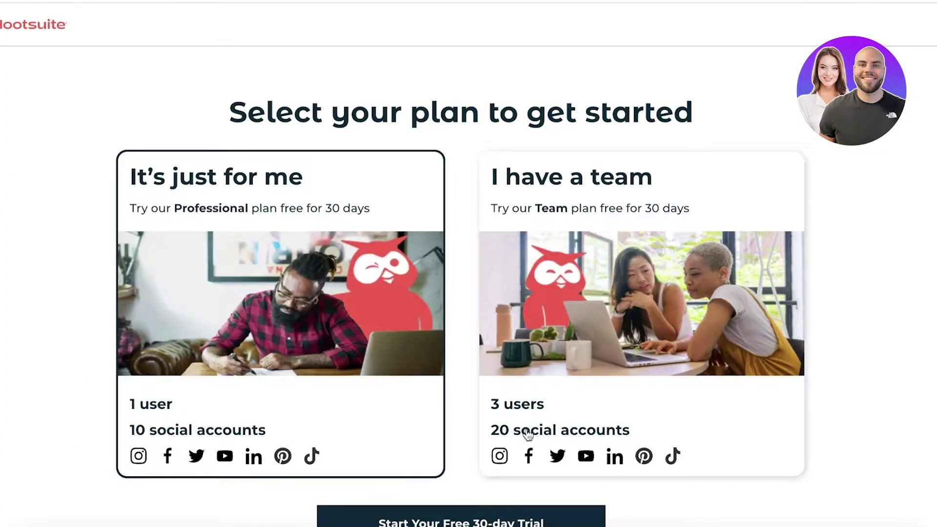
click(494, 414)
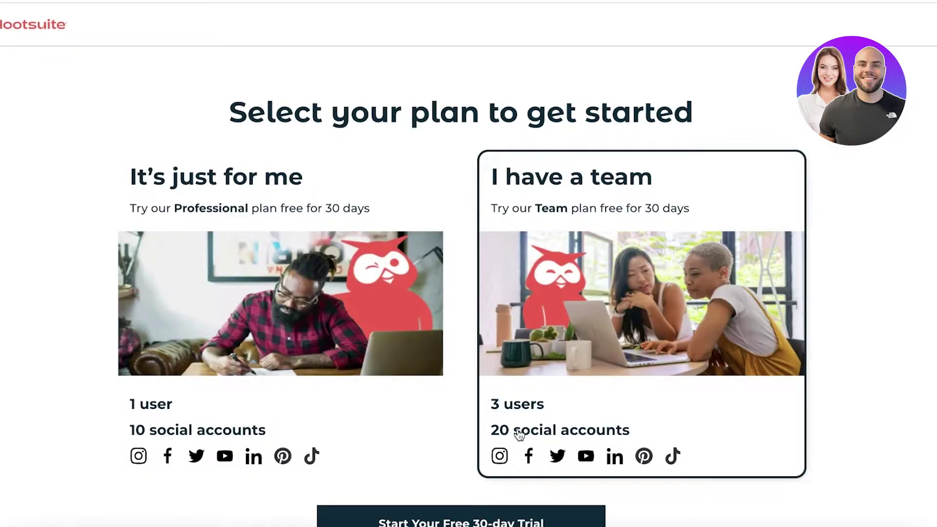
click(308, 379)
Step: Open the skip-trial offer in a new tab, check it, then start the free 30-day trial
scroll(461, 459, down, 1)
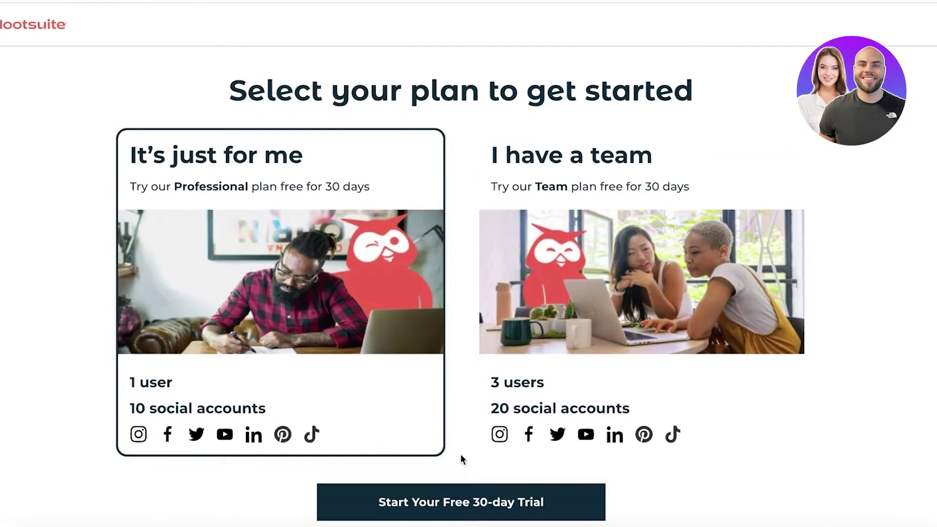
scroll(493, 324, down, 3)
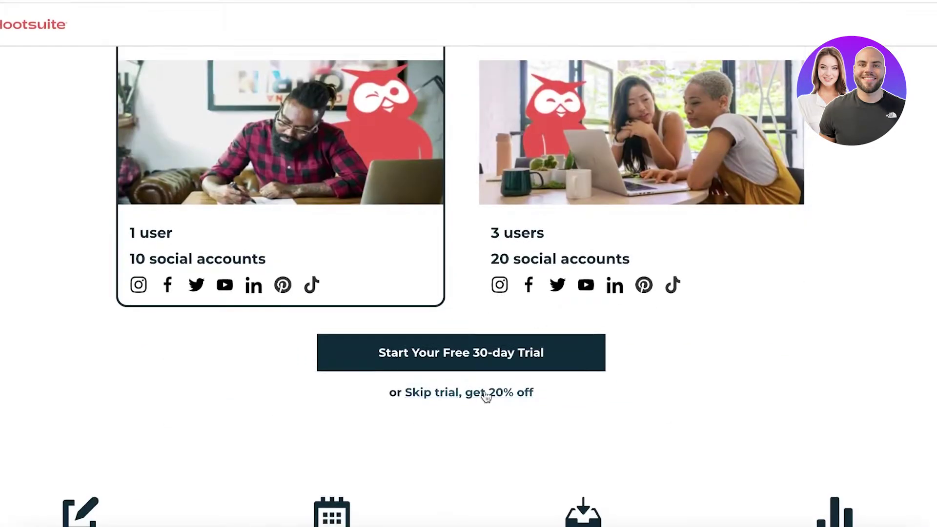
right_click(486, 394)
click(541, 280)
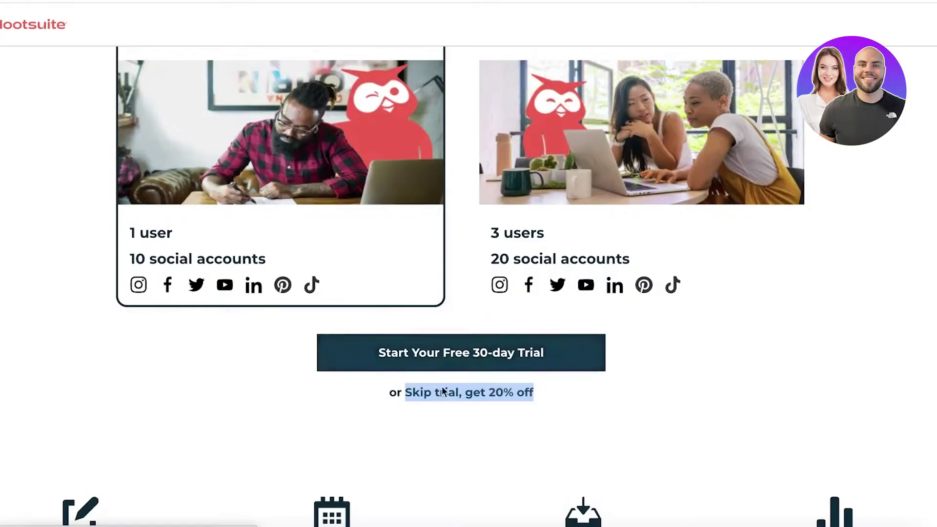
click(505, 421)
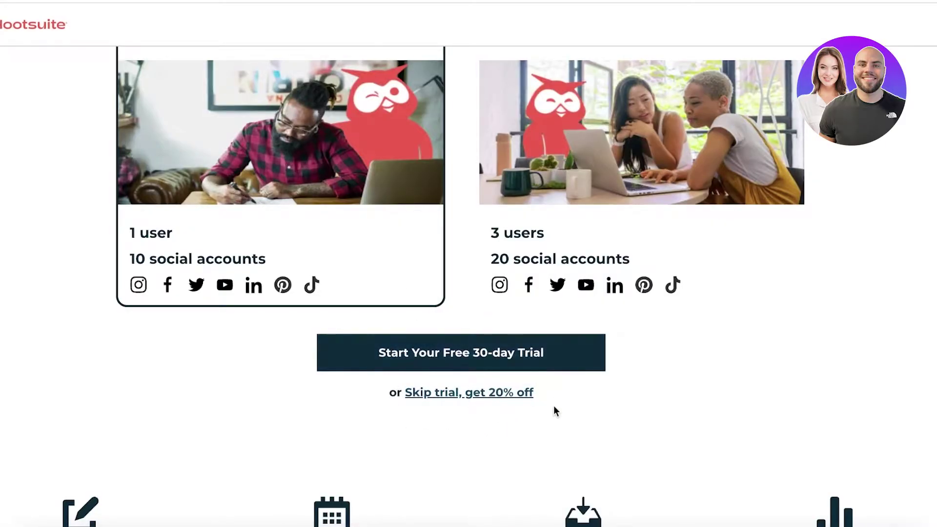
key(ctrl+Tab)
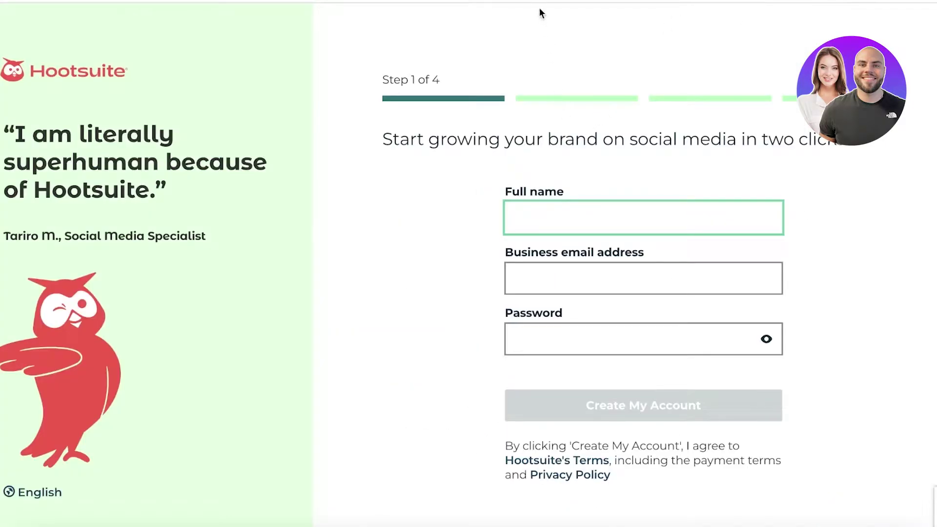
key(ctrl+shift+Tab)
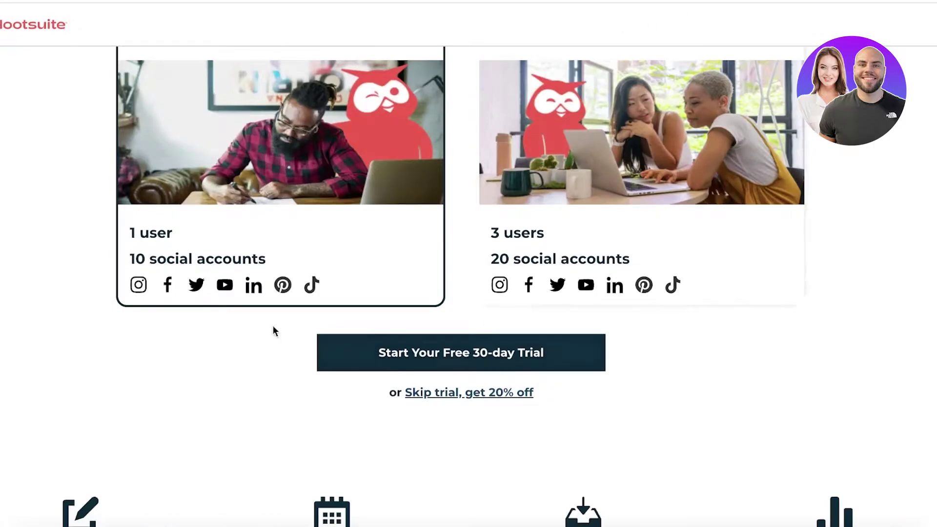
click(426, 360)
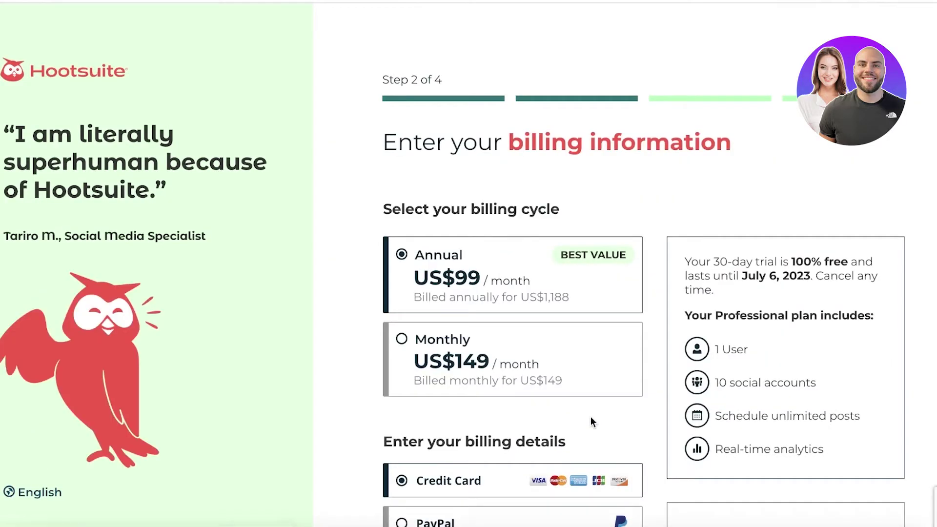
Step: Switch the trial's billing cycle to Monthly and review the billing details page
scroll(630, 358, down, 2)
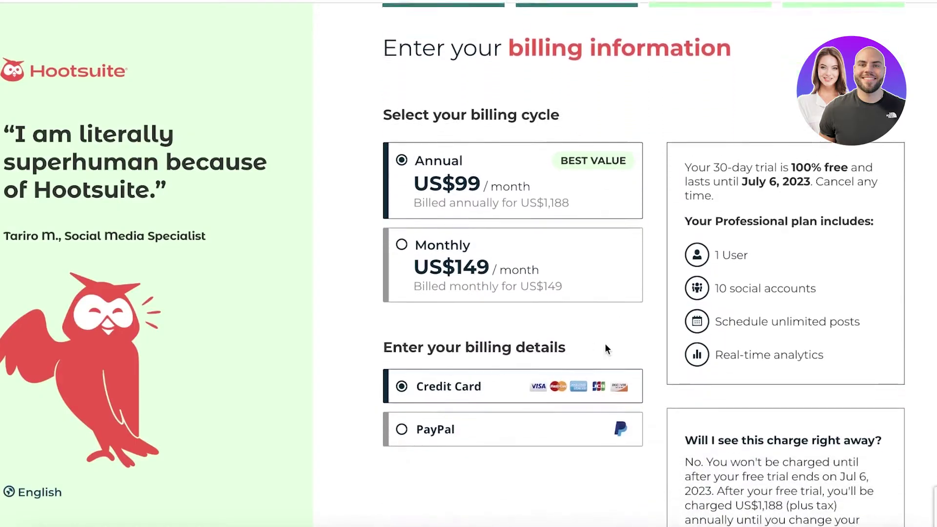
click(427, 240)
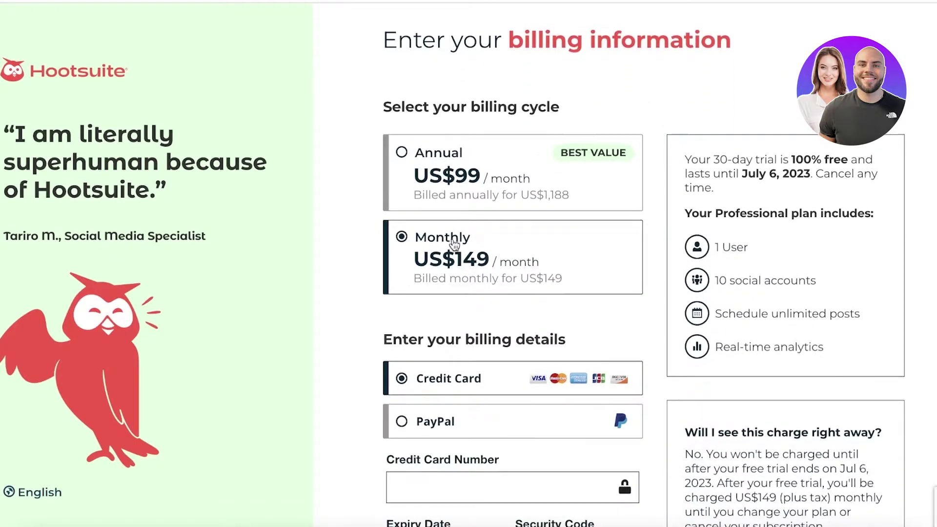
scroll(929, 196, down, 3)
scroll(795, 198, up, 2)
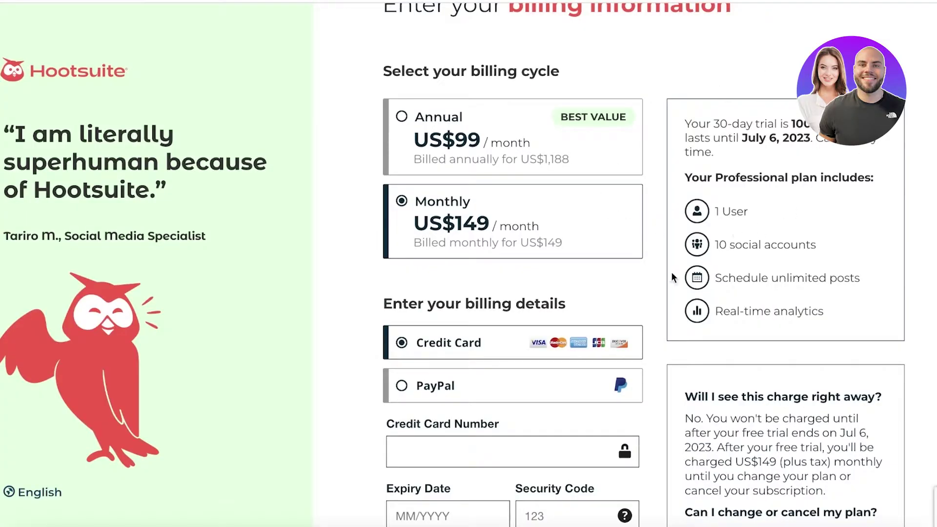
scroll(672, 271, up, 2)
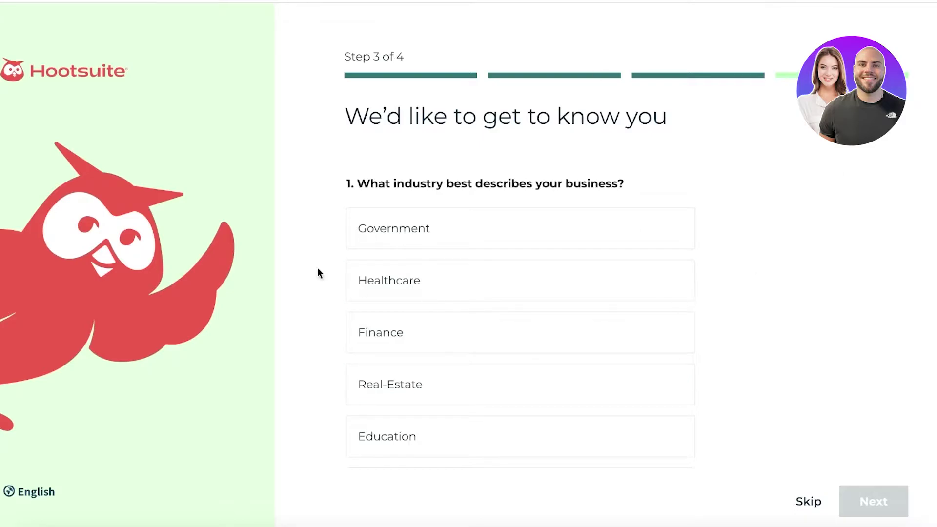
Step: Answer industry Other, explained as 'Ecommerce', and 1 - 100 employees, then continue
scroll(393, 234, down, 5)
scroll(571, 216, up, 3)
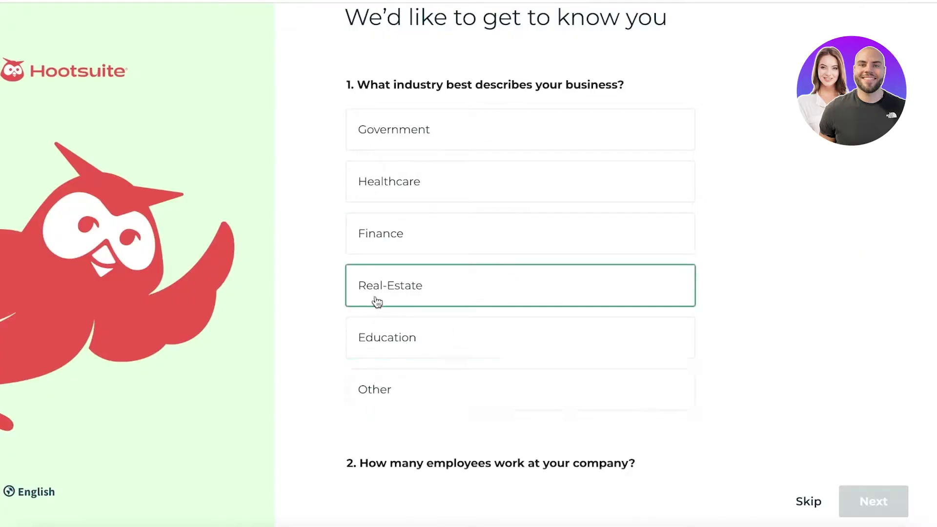
click(359, 407)
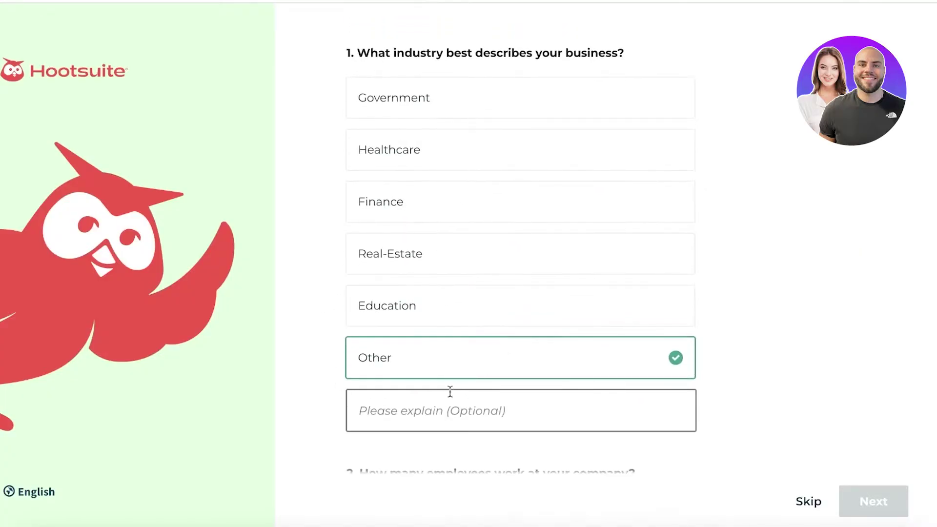
click(448, 394)
text(Ecommerce)
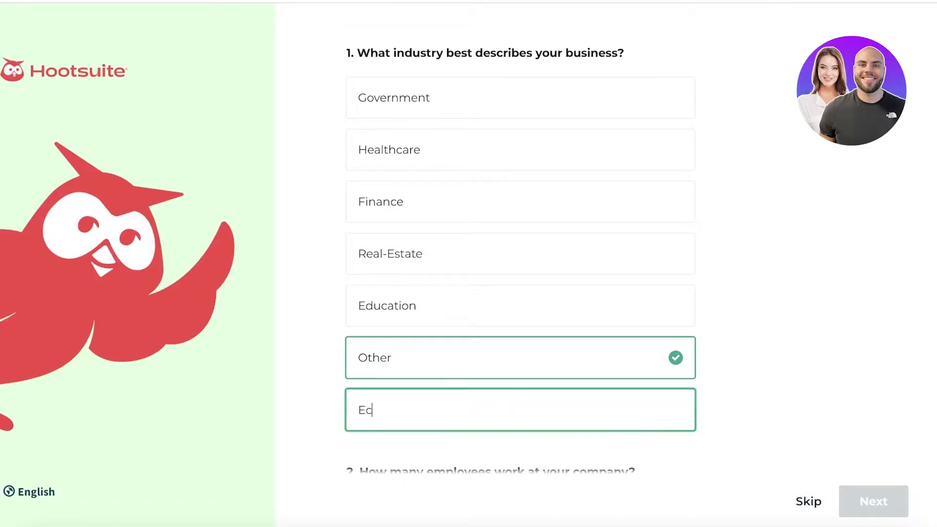
click(834, 312)
scroll(835, 313, down, 3)
scroll(607, 264, down, 2)
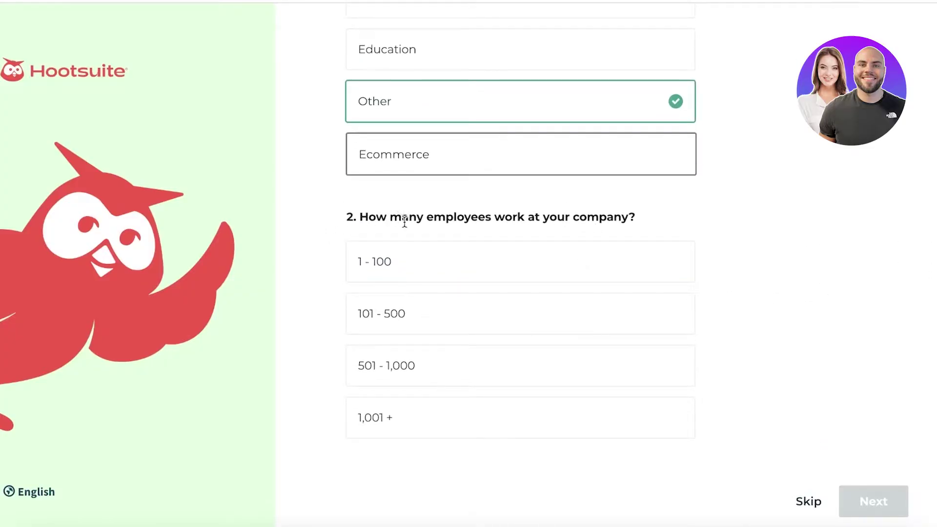
click(387, 268)
click(847, 502)
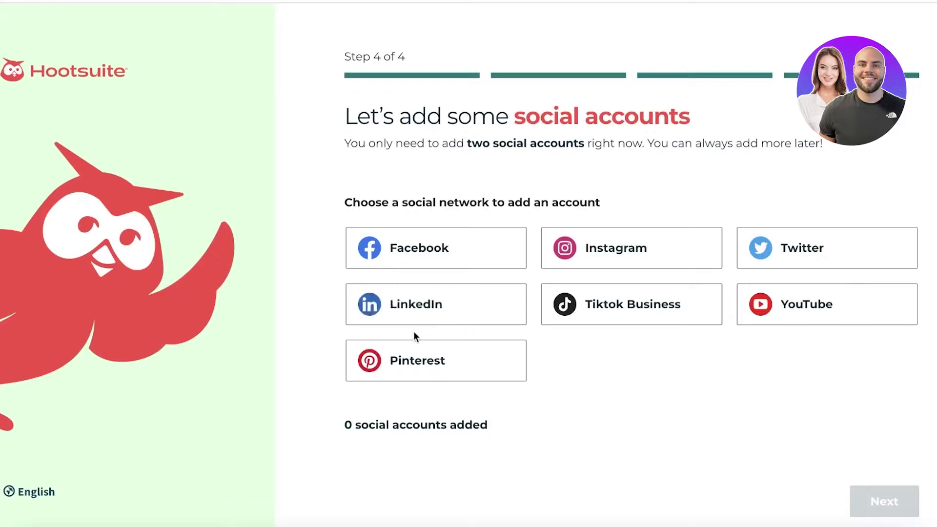
Step: Back out of Instagram and link the Twitter account by taking ownership of it
click(607, 240)
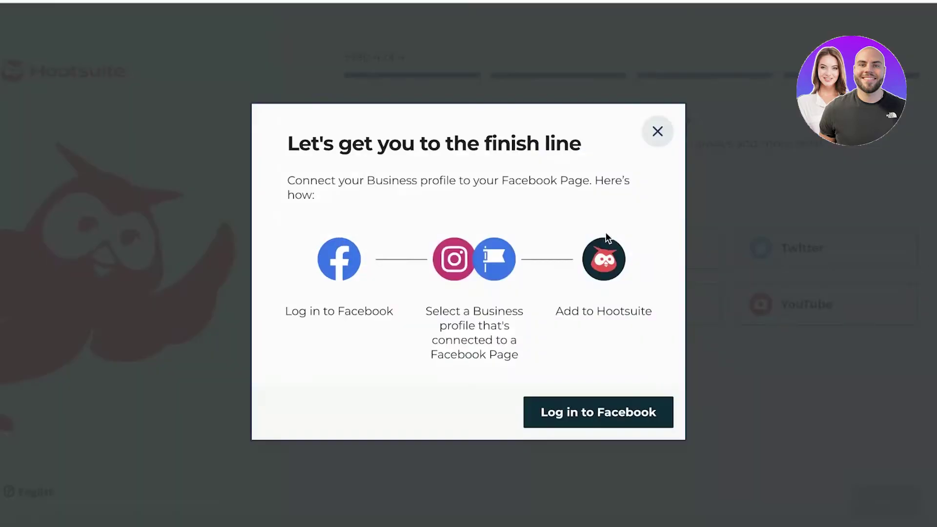
click(659, 133)
click(770, 265)
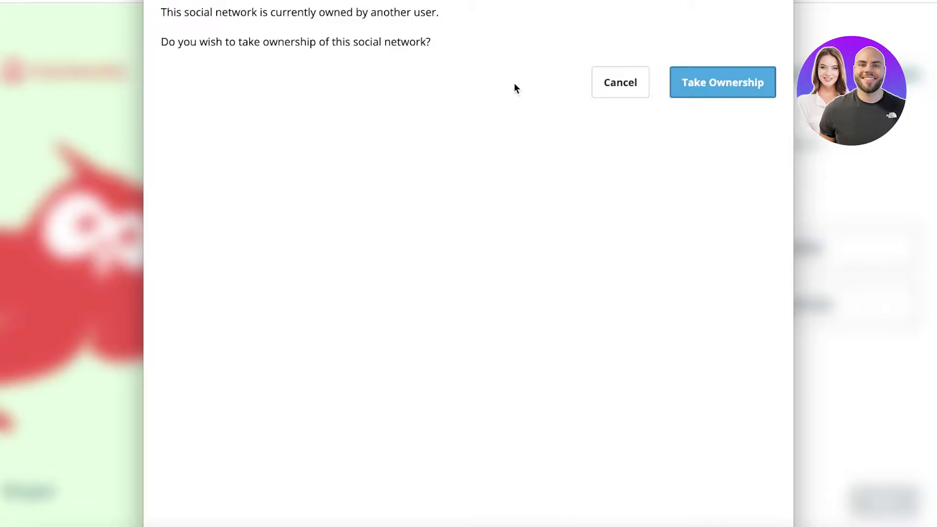
click(726, 93)
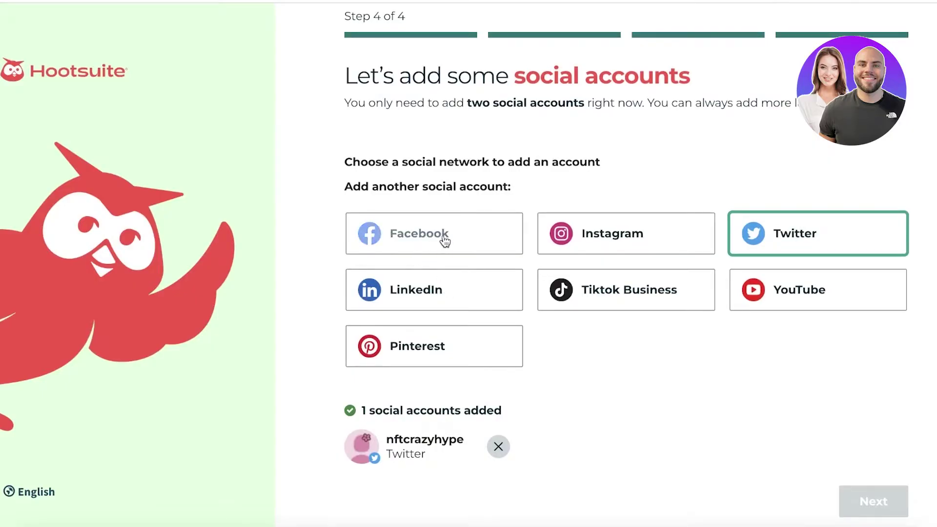
Step: Abandon the Instagram Facebook login, connect a YouTube channel, and finish with two accounts added
click(590, 232)
click(556, 412)
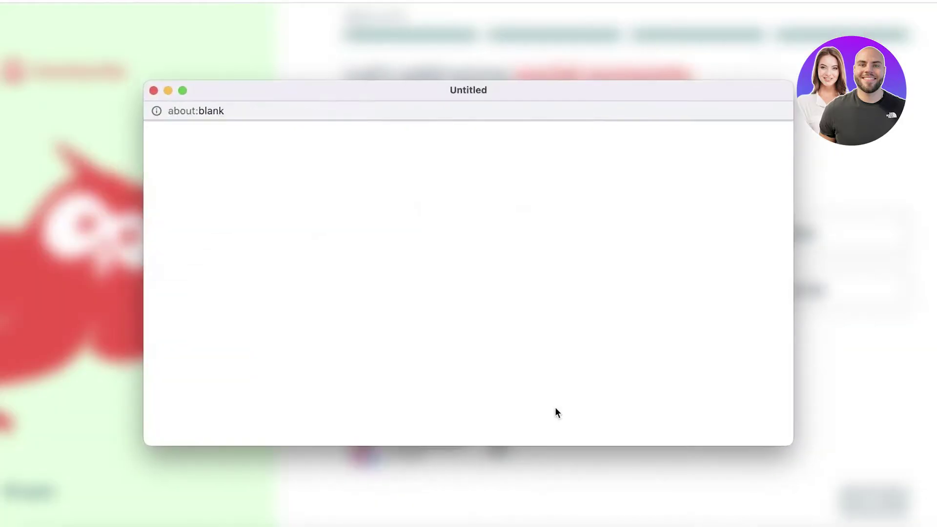
click(153, 23)
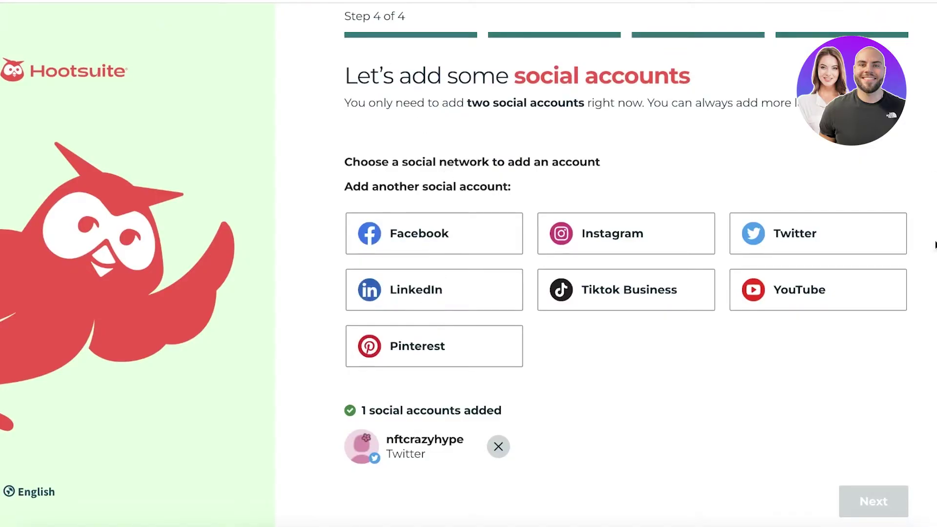
click(770, 293)
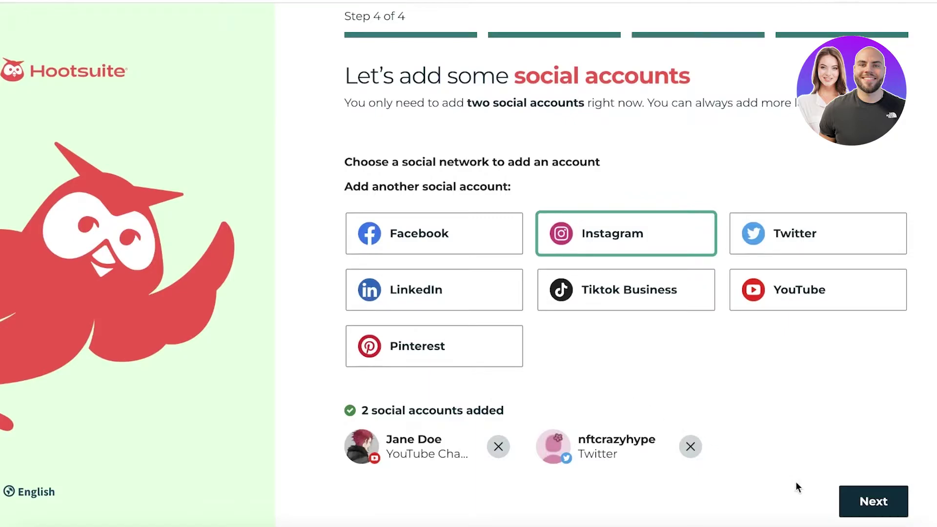
click(852, 498)
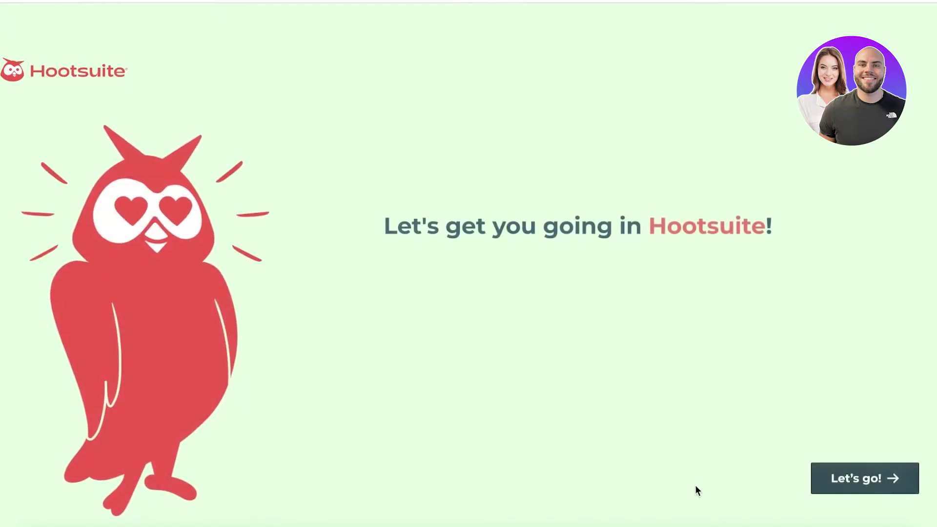
Step: Enter the dashboard with Let's go! and bring up the Create options for post, pin or YouTube video
click(834, 478)
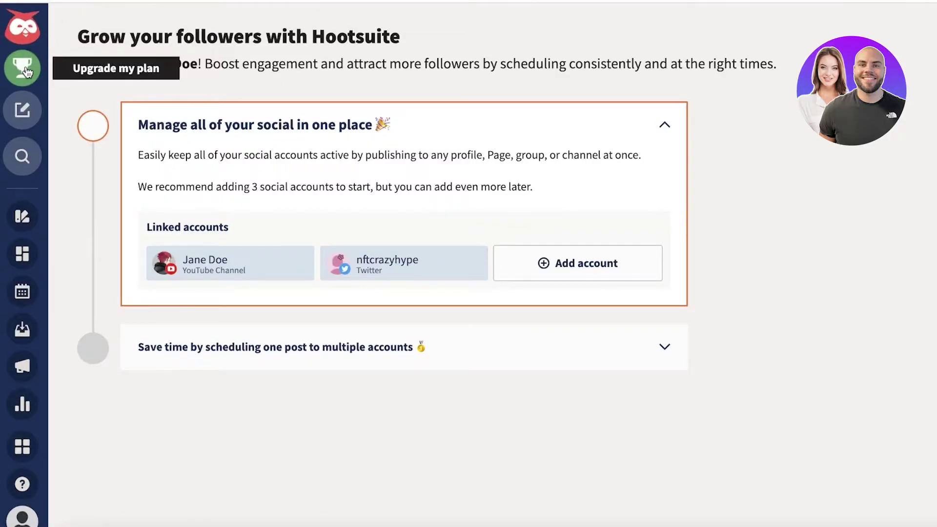
mouse_move(9, 115)
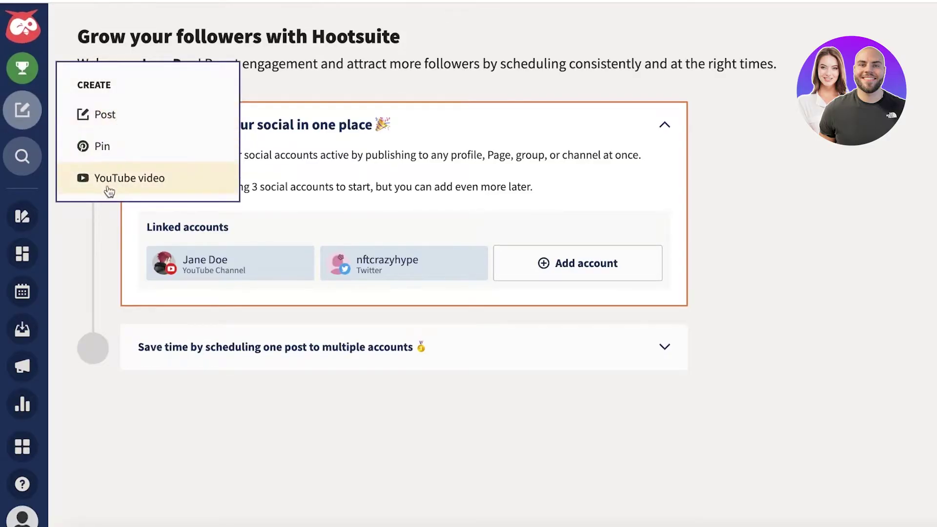
Step: Start a new post and reset its Publish to targets to just the Twitter account
click(101, 122)
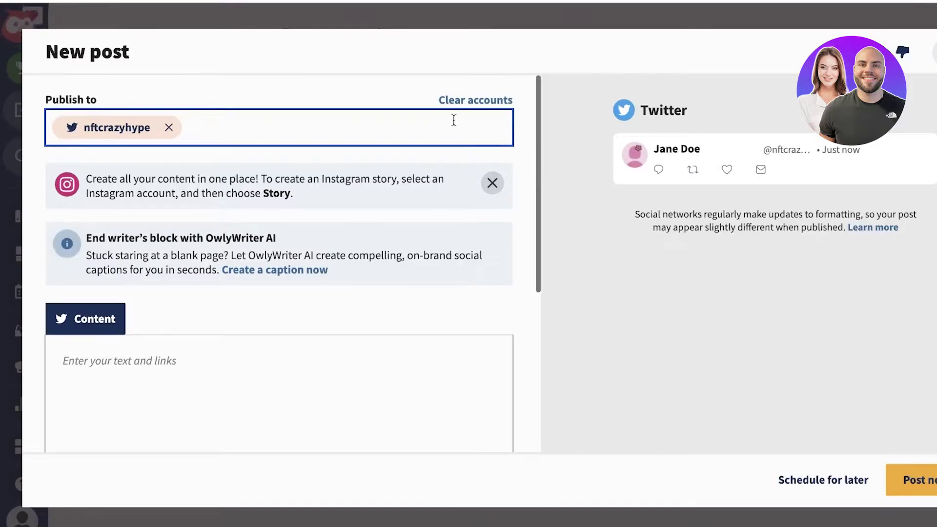
click(454, 97)
click(400, 137)
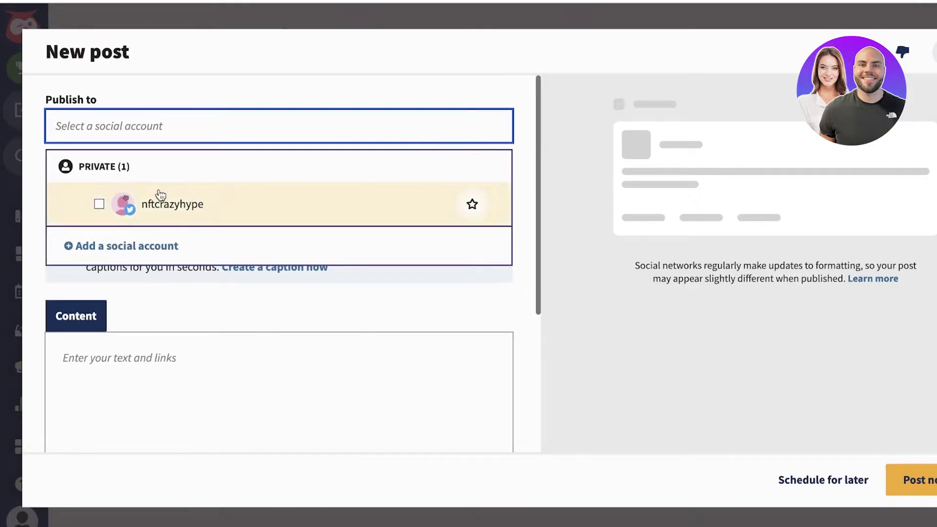
click(164, 205)
click(608, 116)
scroll(302, 220, down, 3)
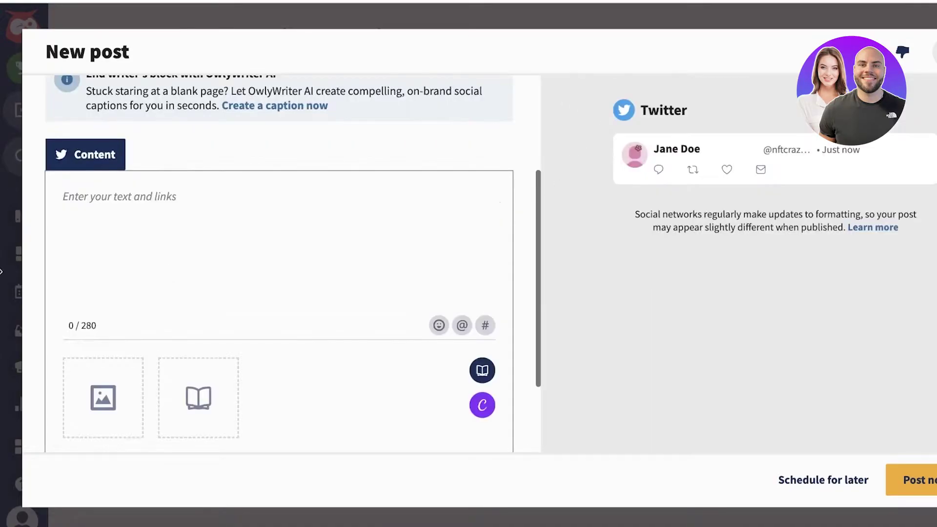
scroll(138, 210, down, 3)
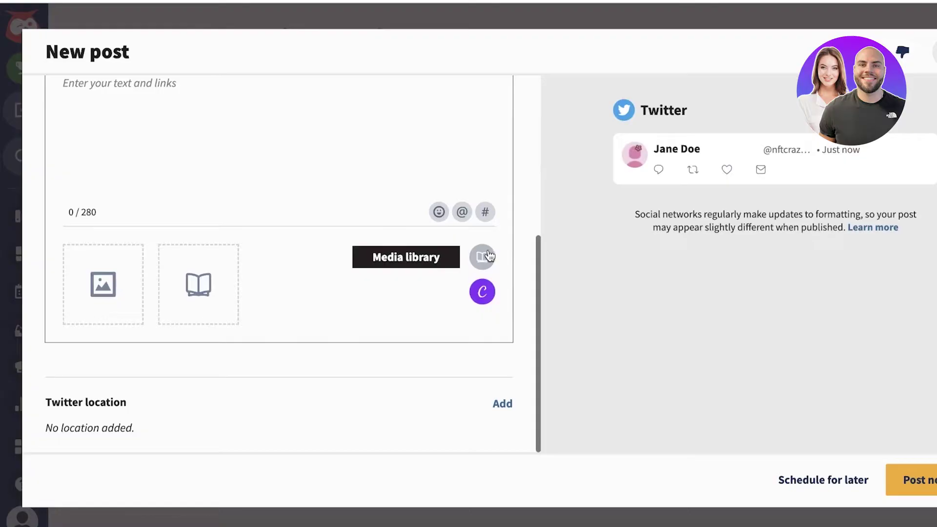
scroll(479, 278, up, 6)
scroll(290, 306, down, 4)
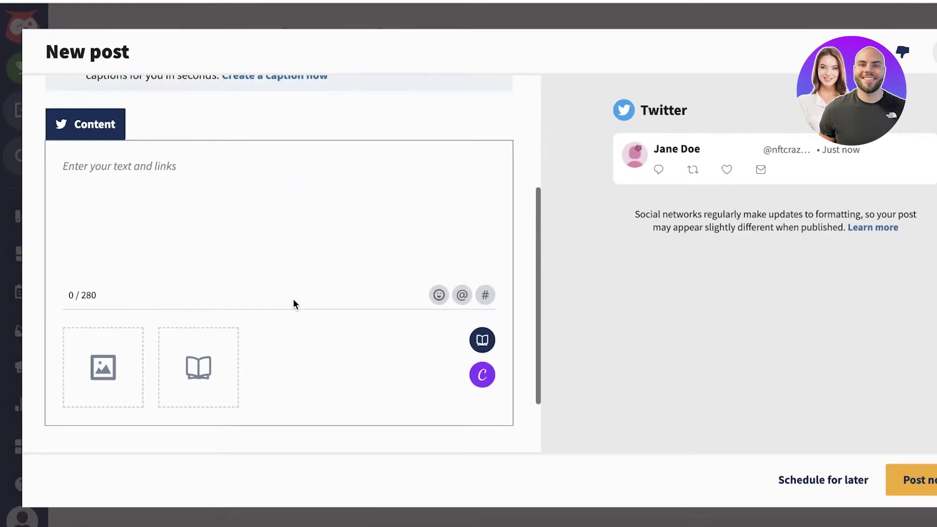
Step: Focus the post's Content box and open the Pixabay free images media library
click(243, 249)
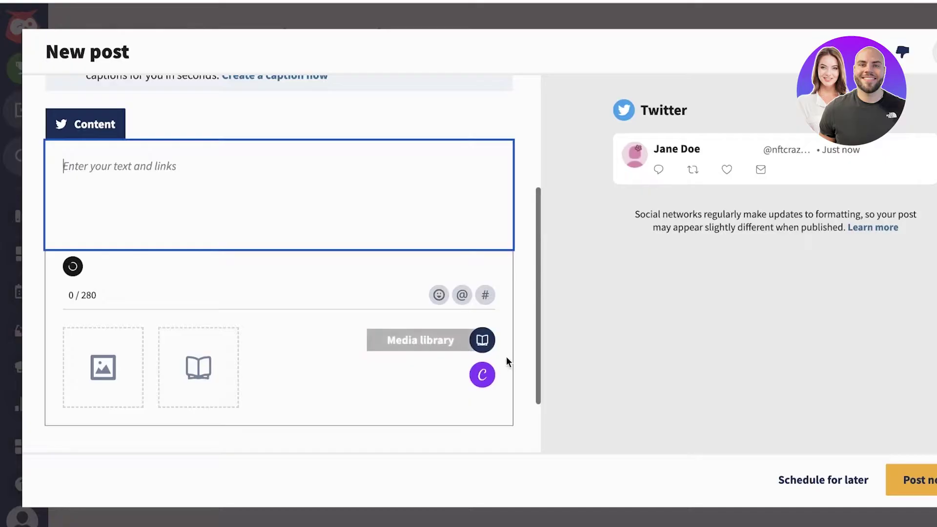
click(482, 341)
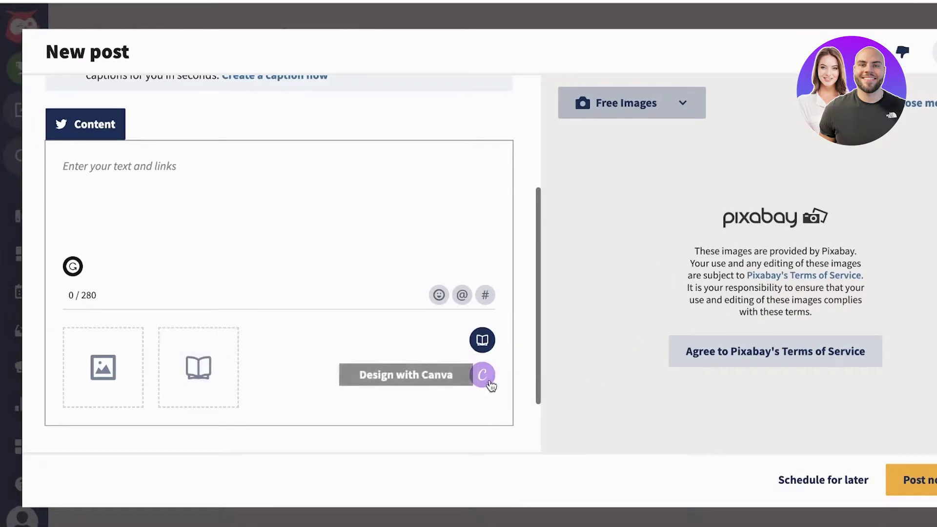
scroll(445, 293, down, 2)
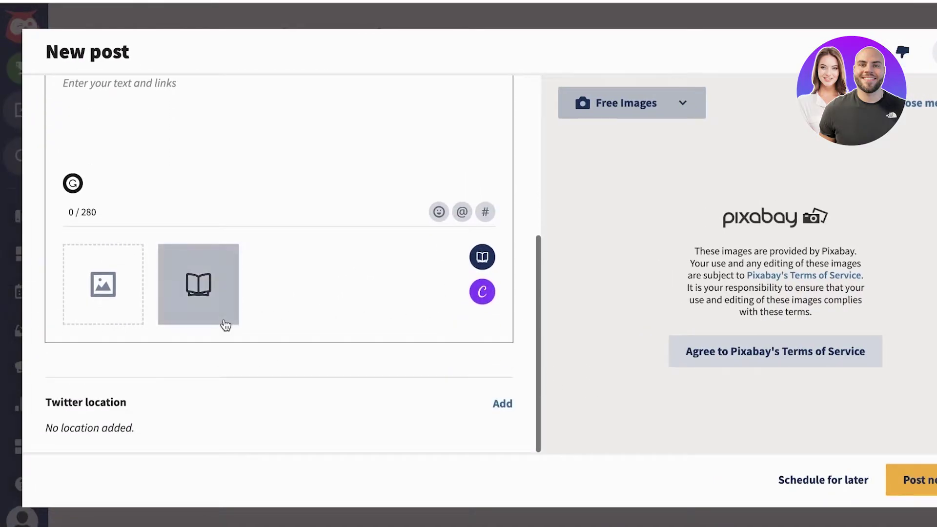
scroll(317, 223, up, 5)
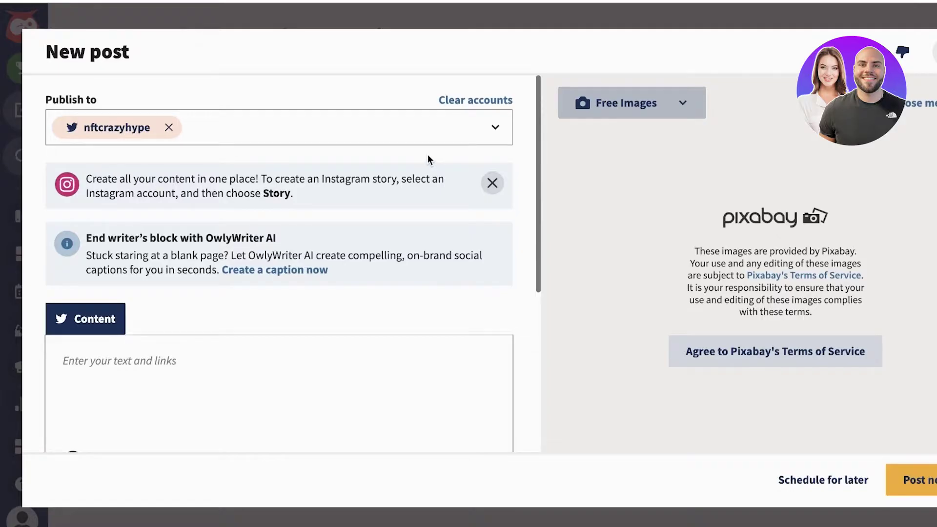
Step: Look at the Post now and Schedule for later options, then close the composer unsent
click(905, 479)
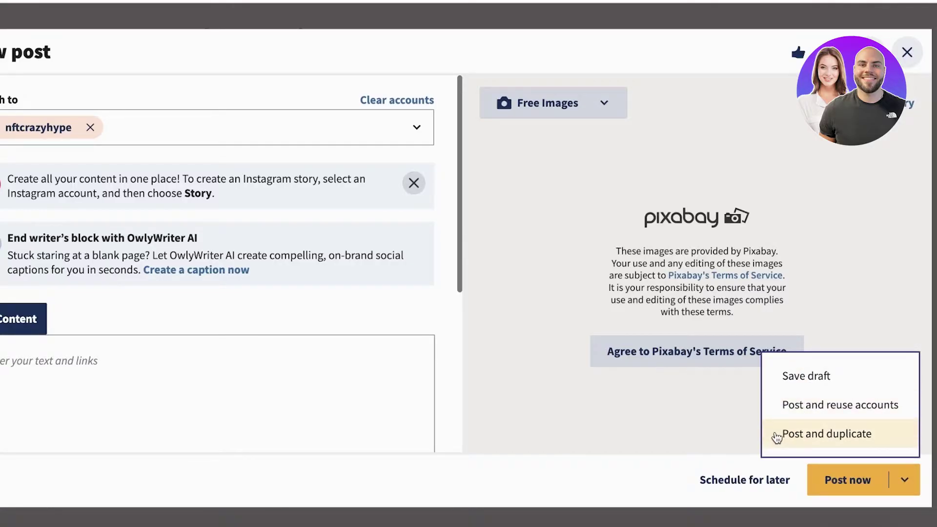
click(645, 384)
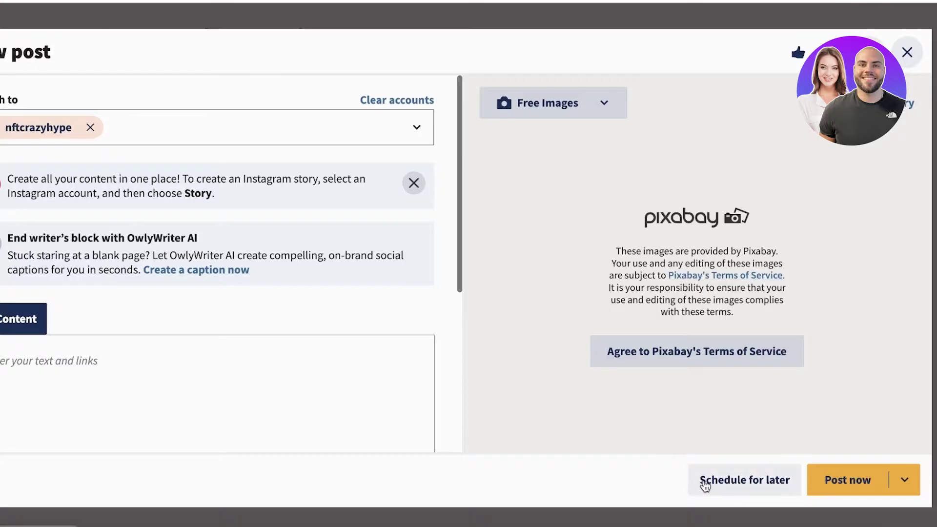
click(705, 483)
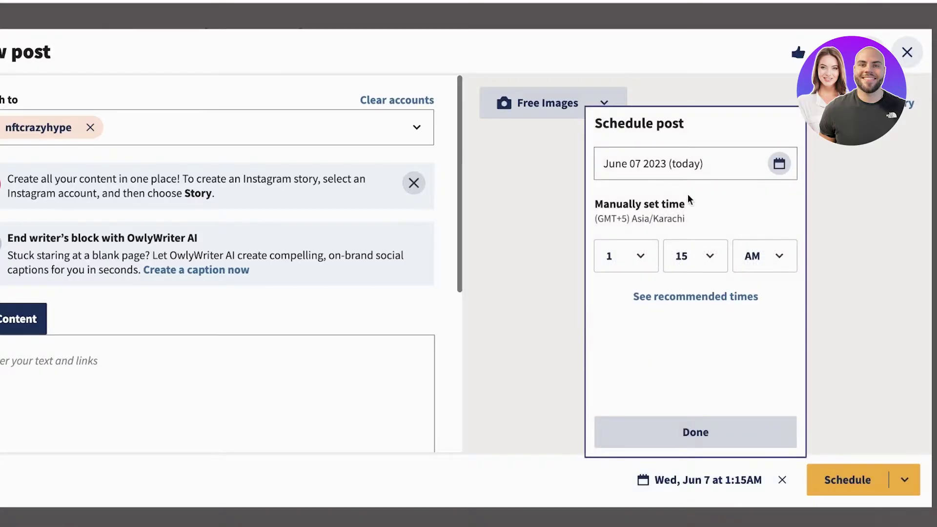
click(814, 204)
click(907, 52)
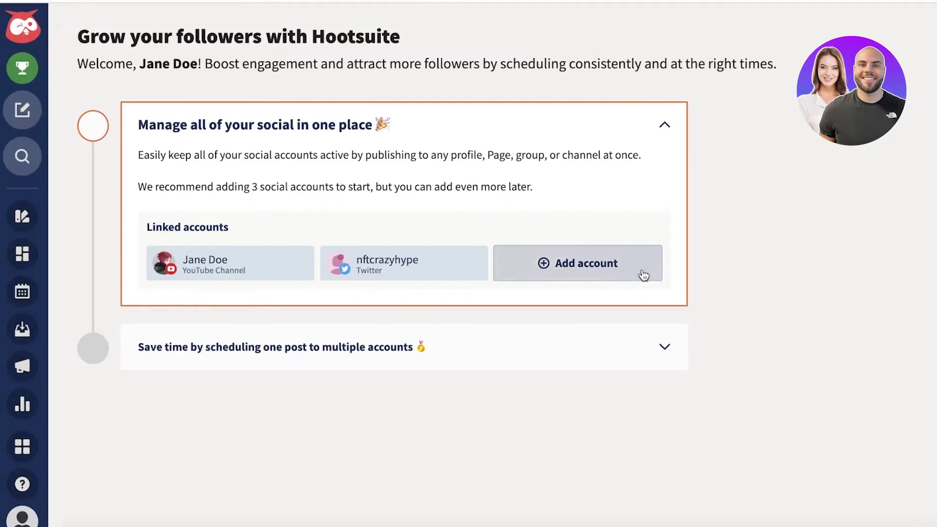
Step: Start a YouTube video upload from the Create menu and open its file picker
click(28, 119)
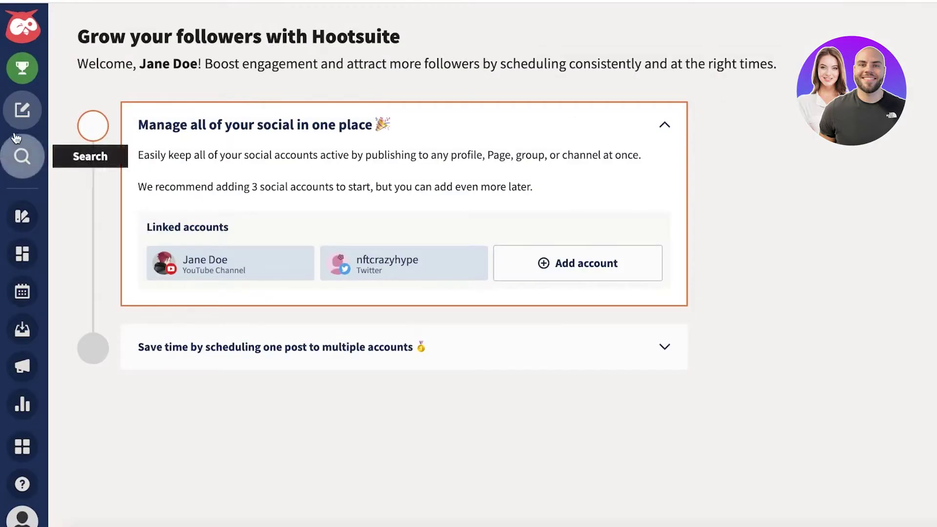
mouse_move(22, 110)
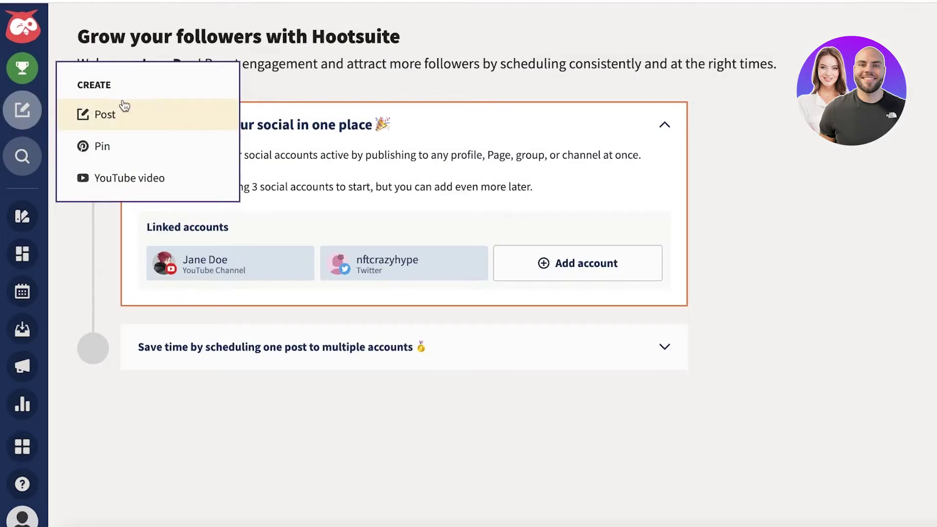
click(124, 176)
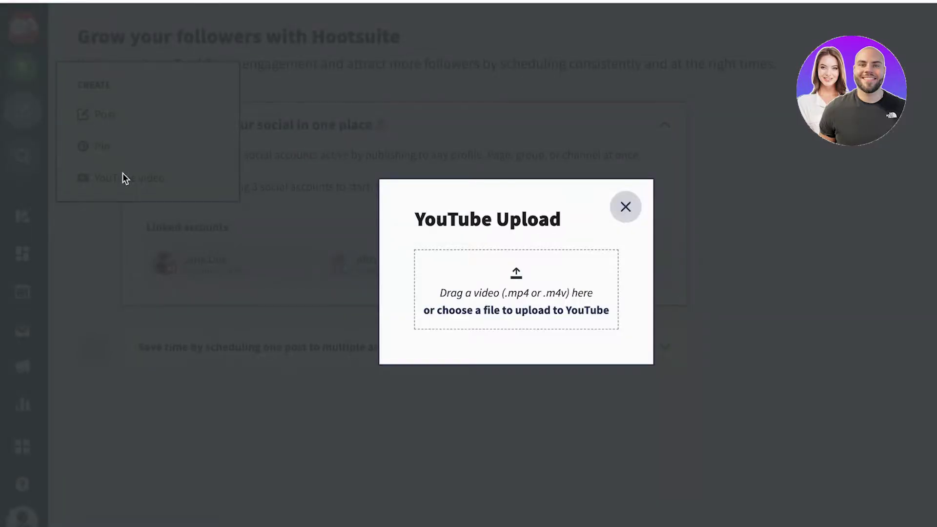
click(478, 282)
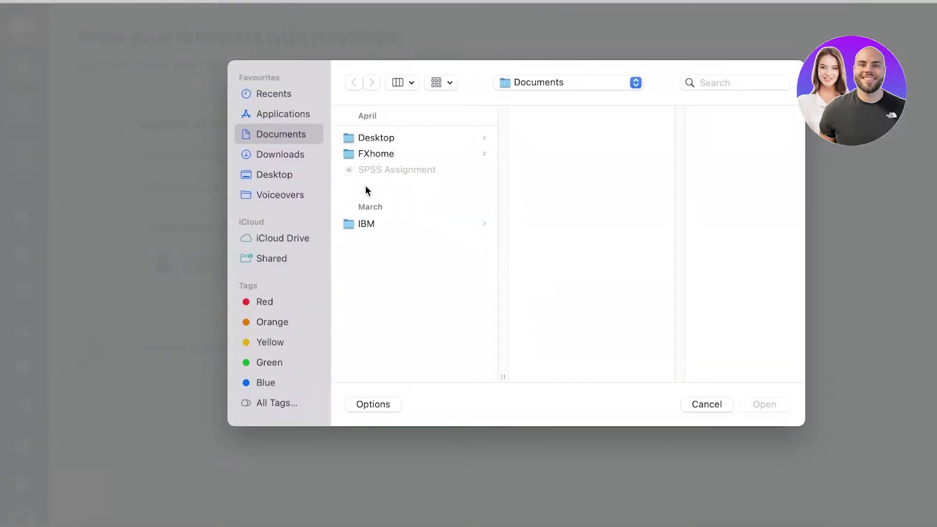
Step: Choose the mp4 from the Voiceovers folder and title the video 'Gym Memership for Pros'
click(280, 195)
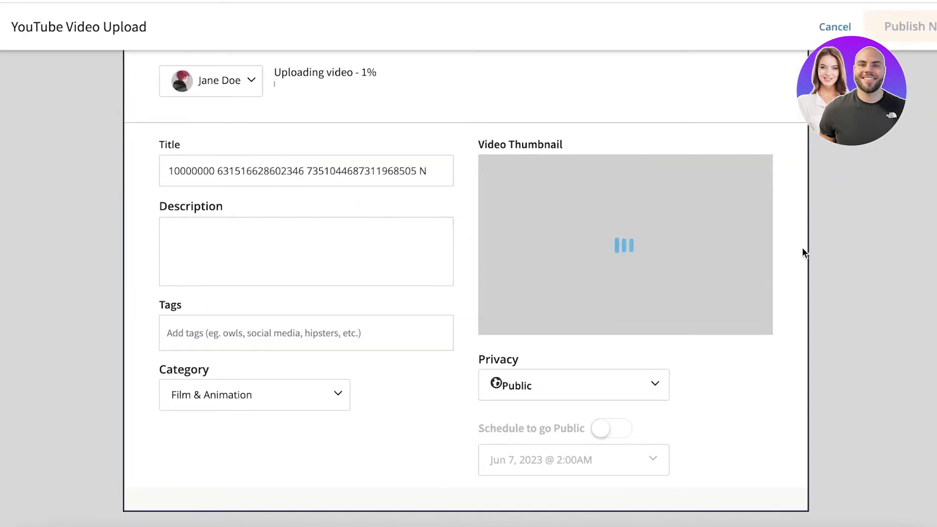
click(398, 172)
key(ctrl+shift+Left)
key(ctrl+shift+Left)
key(ctrl+shift+Left)
key(ctrl+shift+Left)
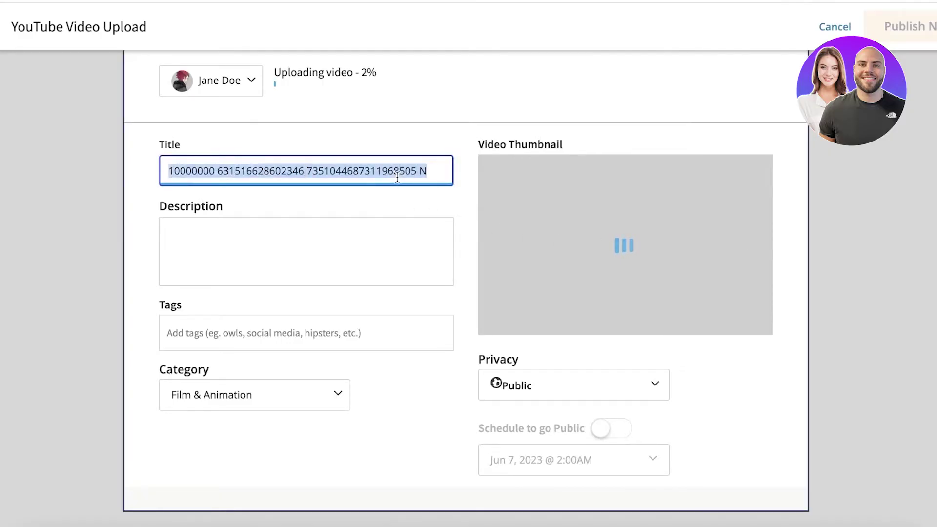
key(BackSpace)
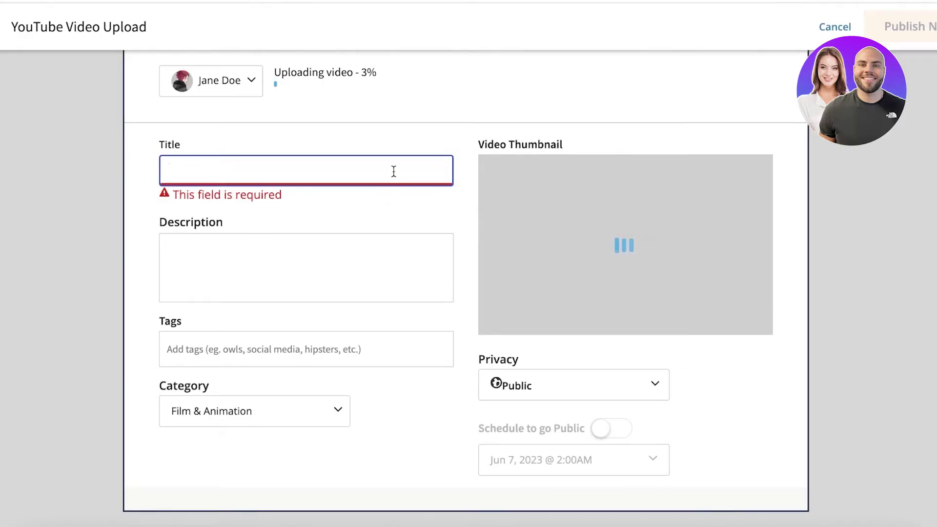
text(Gym Memership for Pros)
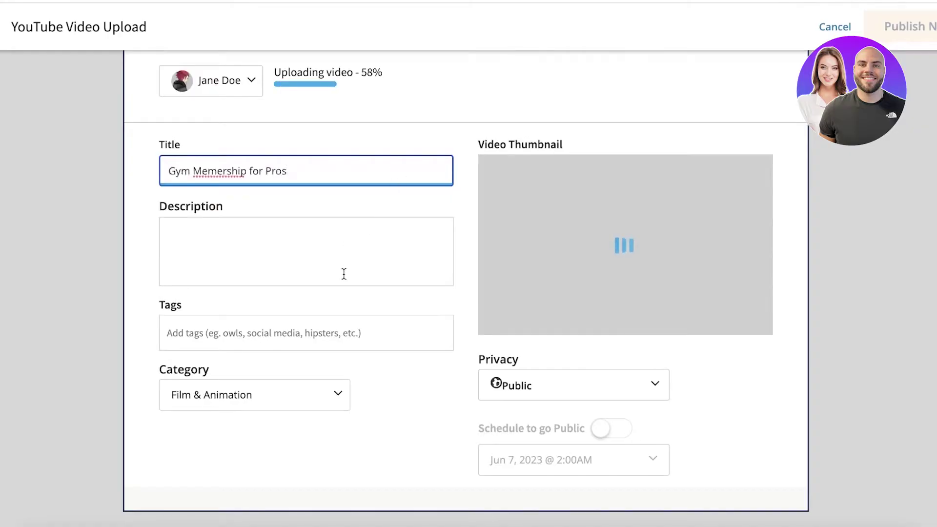
click(344, 274)
Step: Keep the category Film & Animation and privacy Public, checking the tags and description fields
click(176, 330)
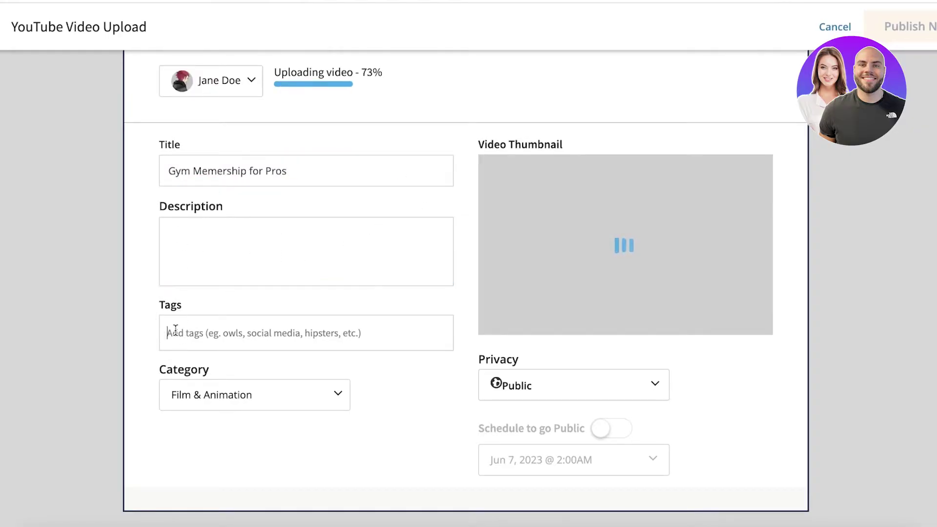
click(291, 402)
click(549, 366)
scroll(584, 320, down, 1)
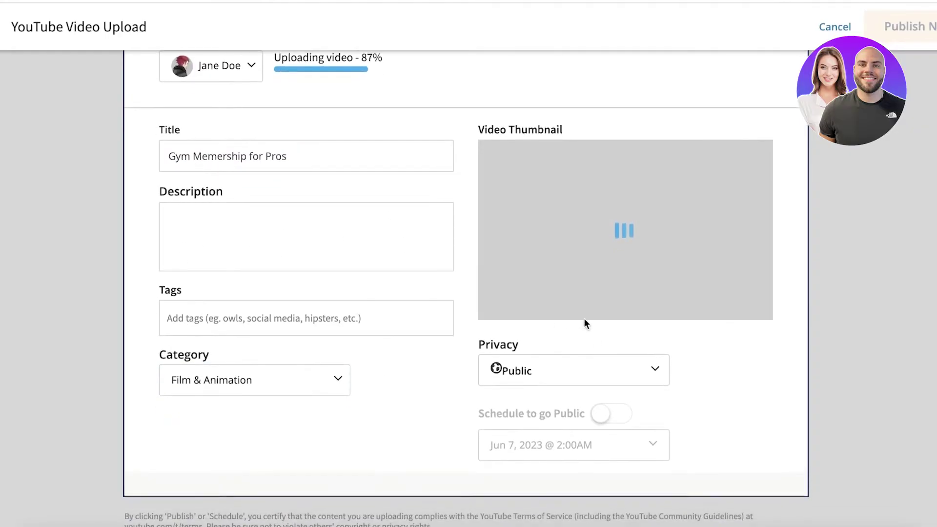
click(578, 374)
click(562, 410)
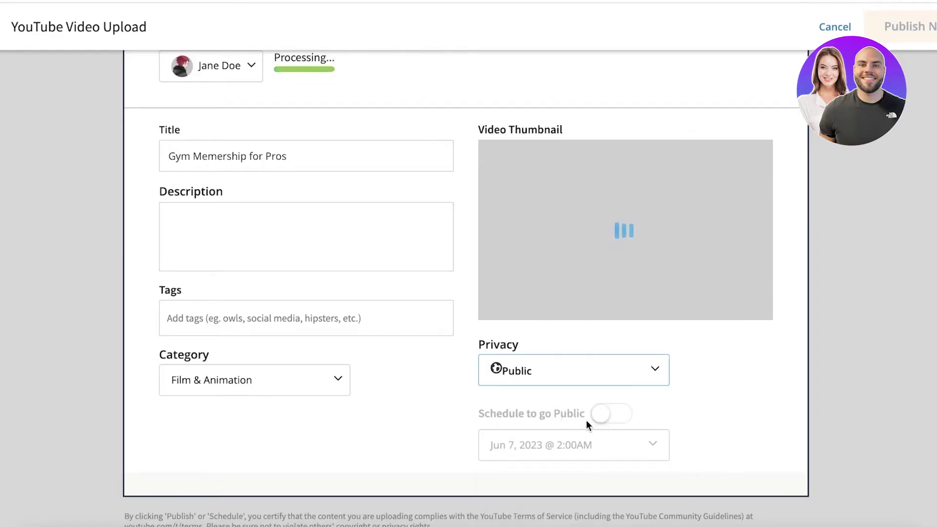
click(261, 236)
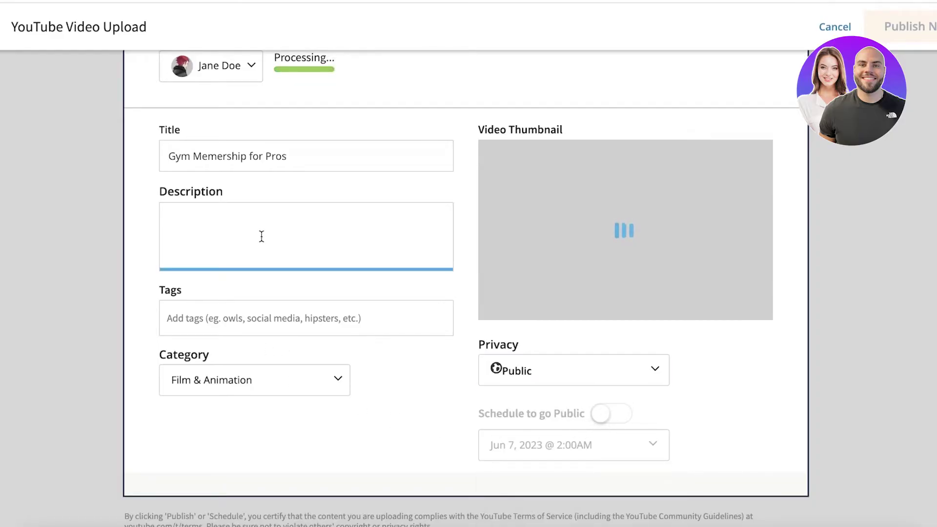
scroll(410, 278, up, 1)
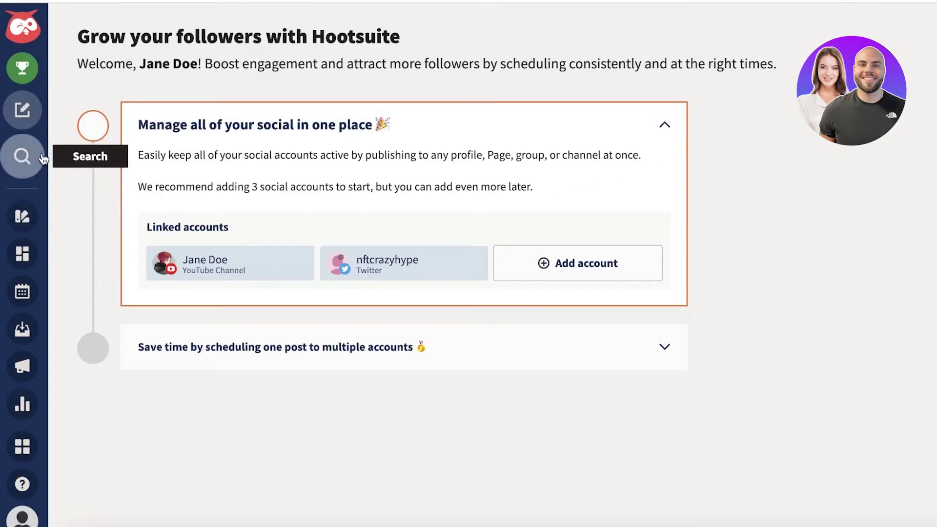
Step: Check Search, then open OwlyWriter AI in Inspiration after dismissing the beta notice
click(22, 157)
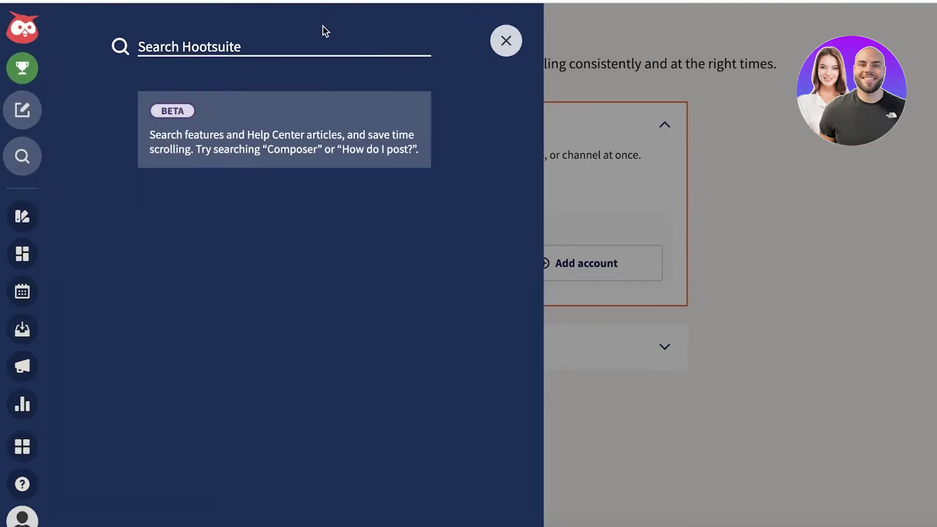
click(10, 220)
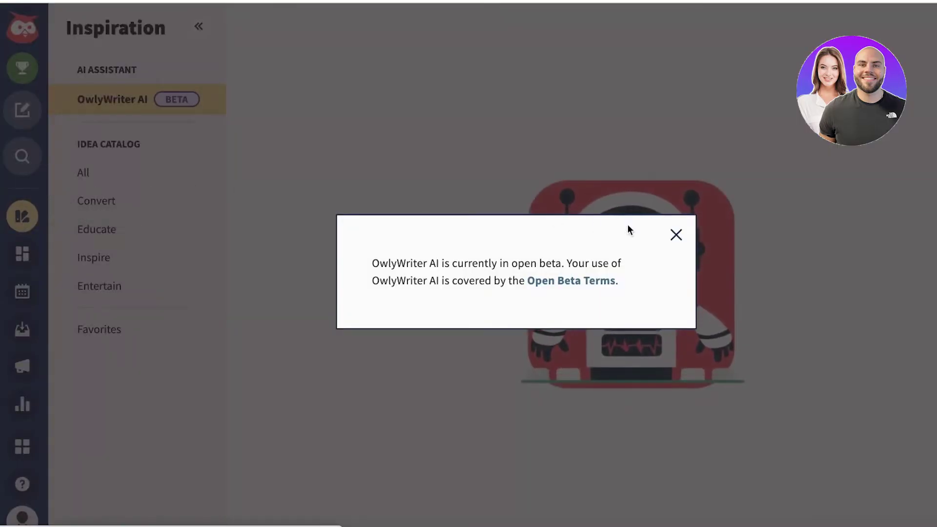
click(676, 235)
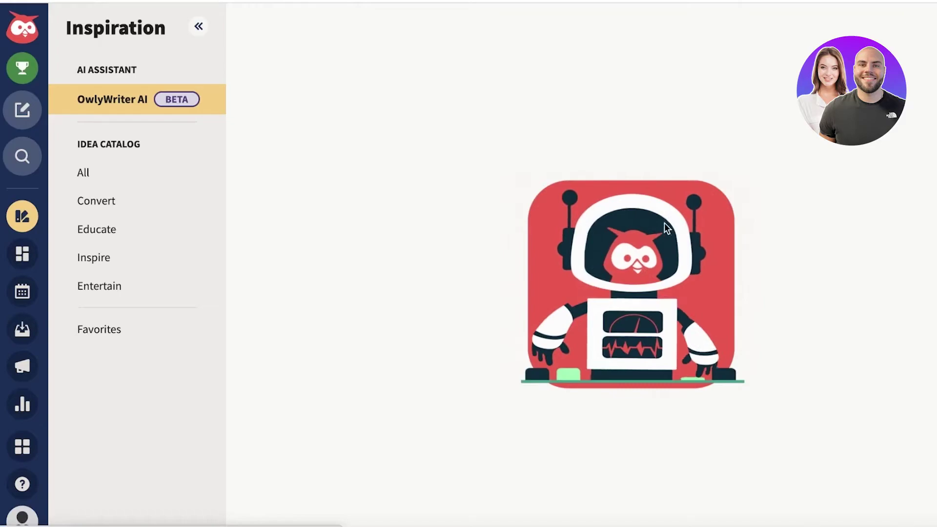
click(142, 107)
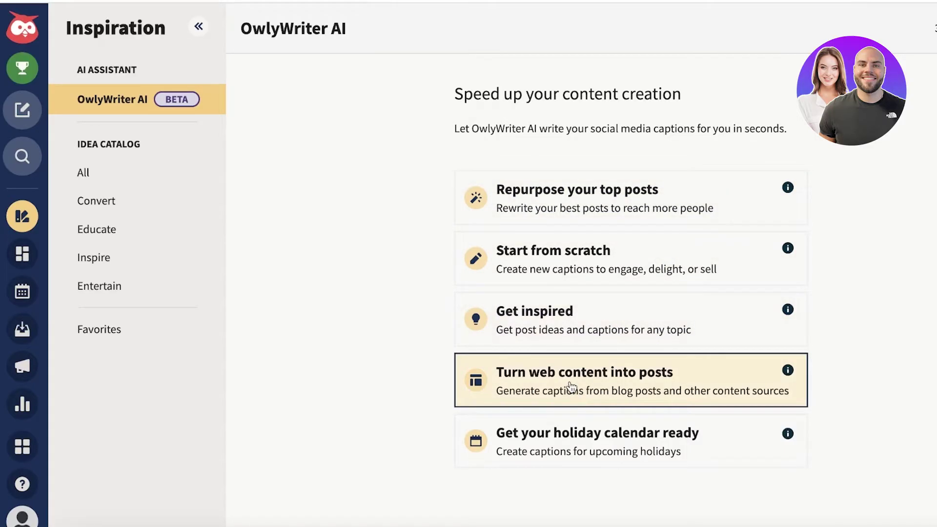
Step: Generate holiday captions for Canada Day (July 1), then browse the All Content ideas catalog
click(578, 447)
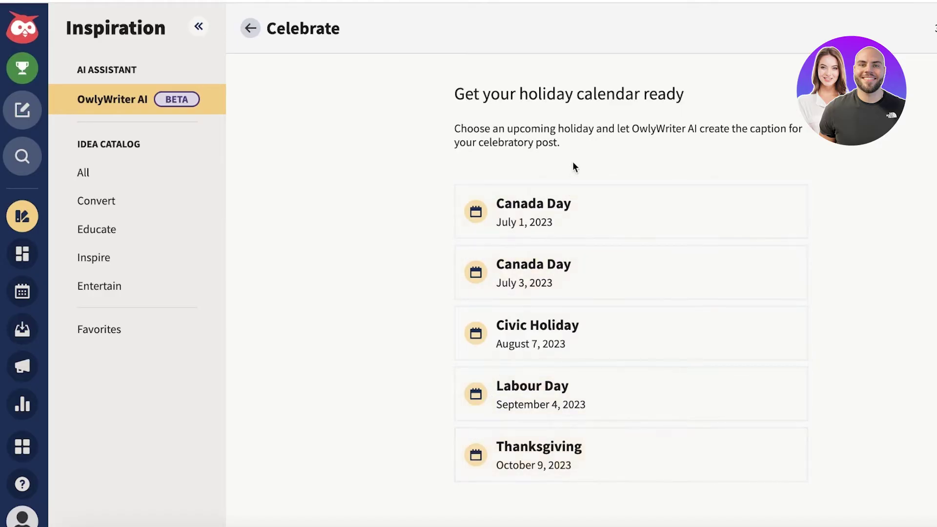
click(559, 205)
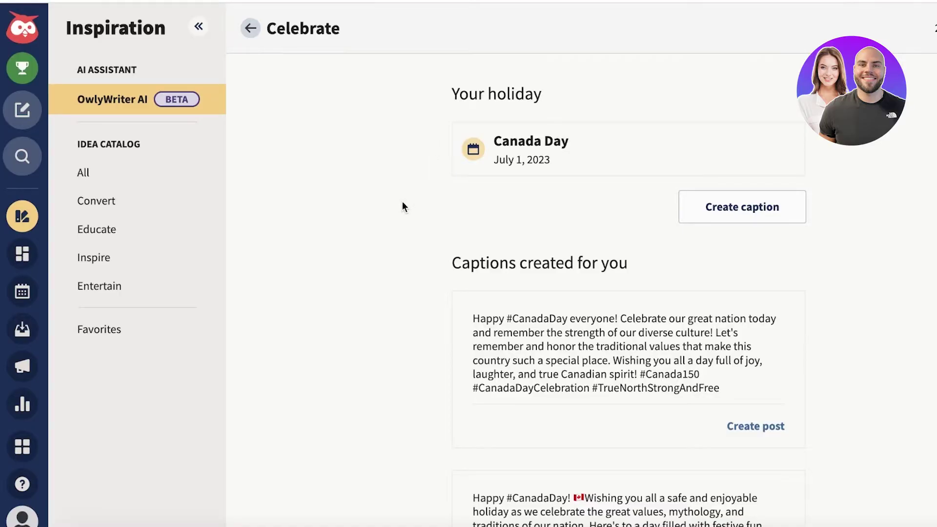
click(111, 113)
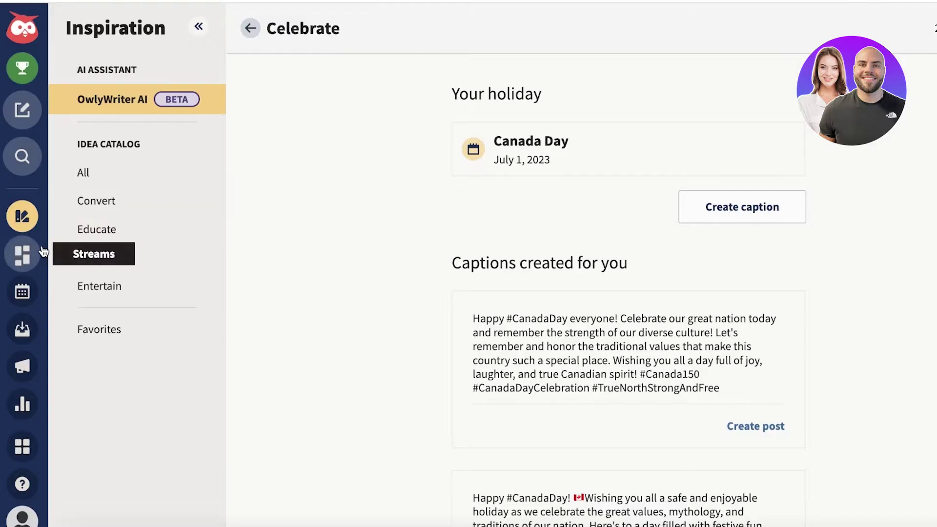
scroll(642, 163, down, 4)
scroll(632, 156, up, 1)
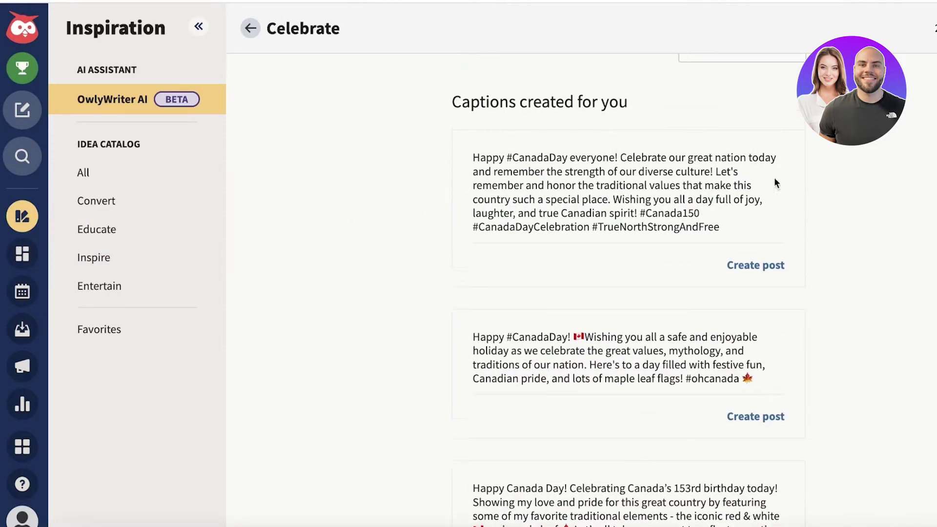
scroll(620, 205, up, 3)
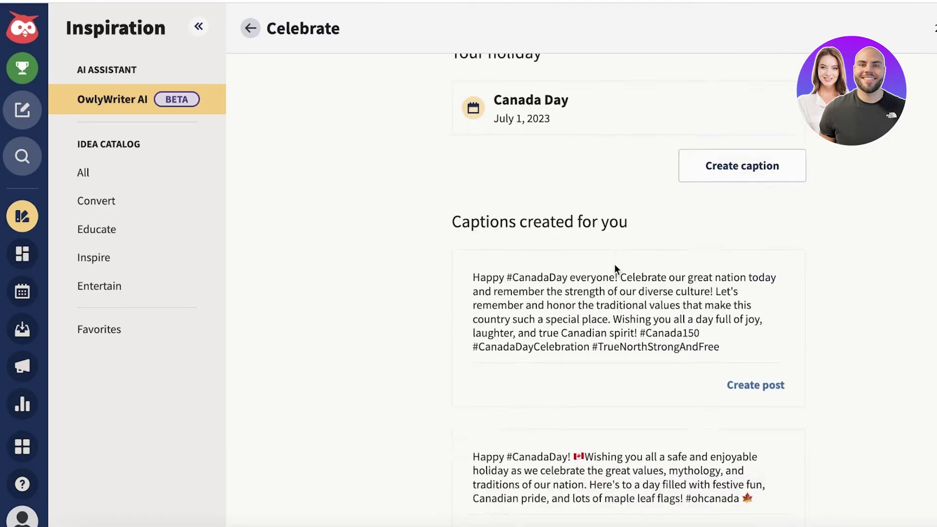
scroll(629, 273, down, 6)
Step: Reopen all Content ideas and scroll the grid down to the Monday Motivation card
click(92, 173)
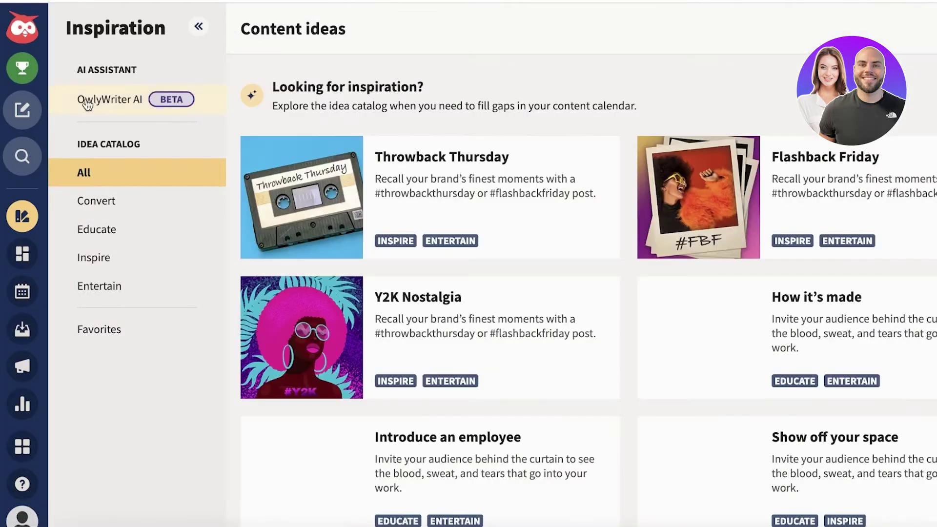
click(87, 98)
click(92, 173)
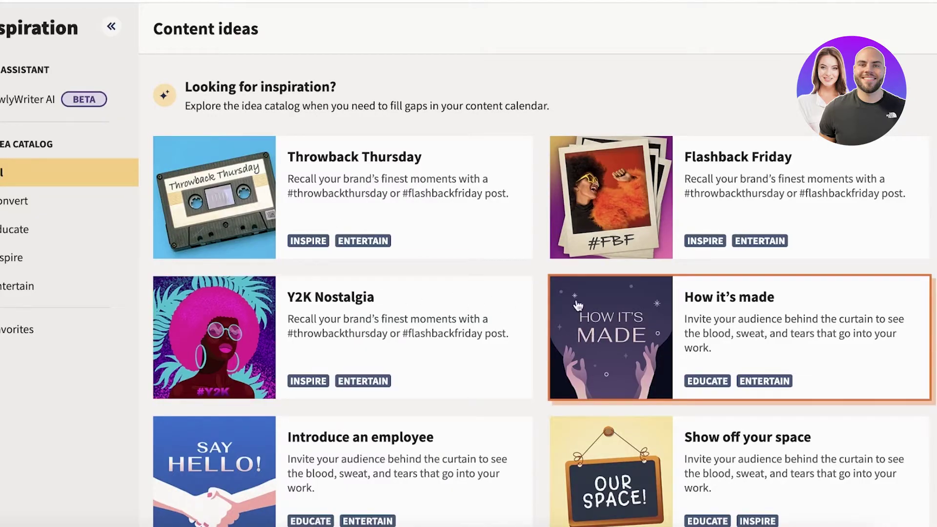
scroll(442, 258, down, 4)
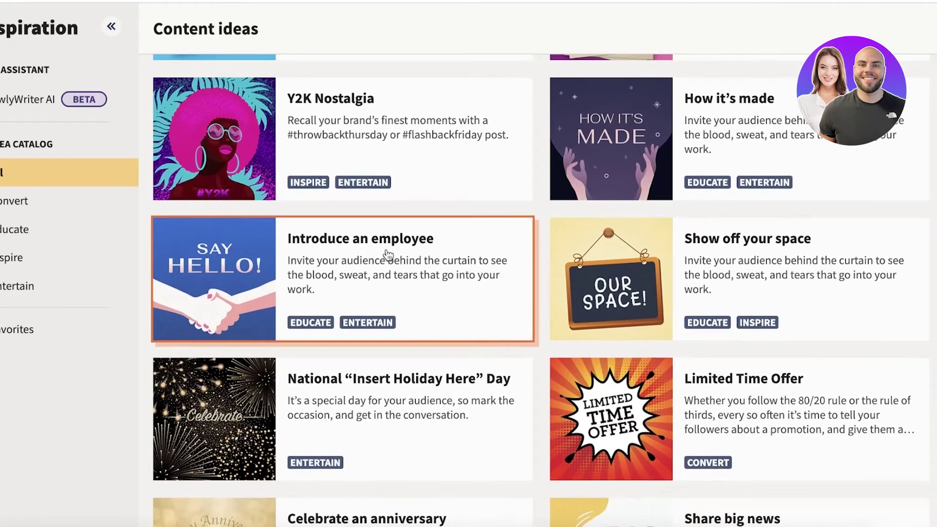
scroll(396, 284, down, 2)
scroll(526, 264, up, 1)
scroll(533, 259, down, 2)
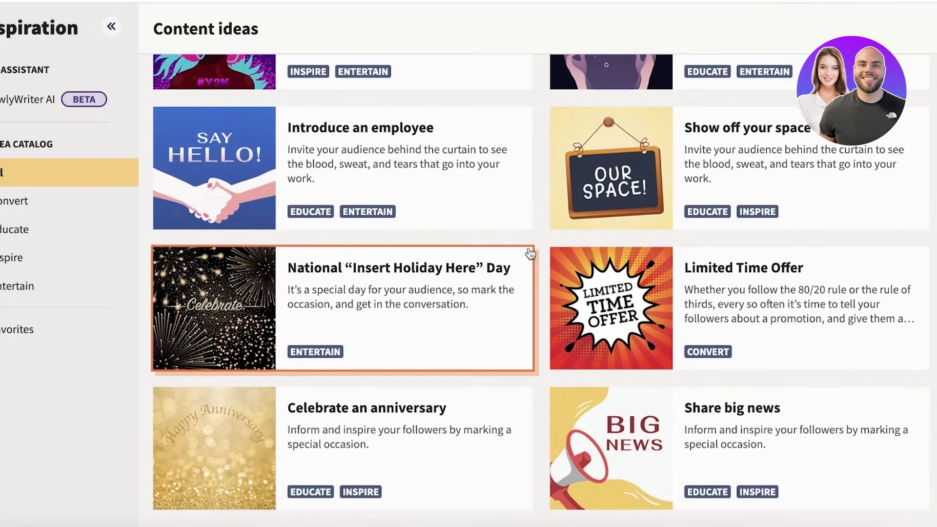
scroll(530, 253, down, 10)
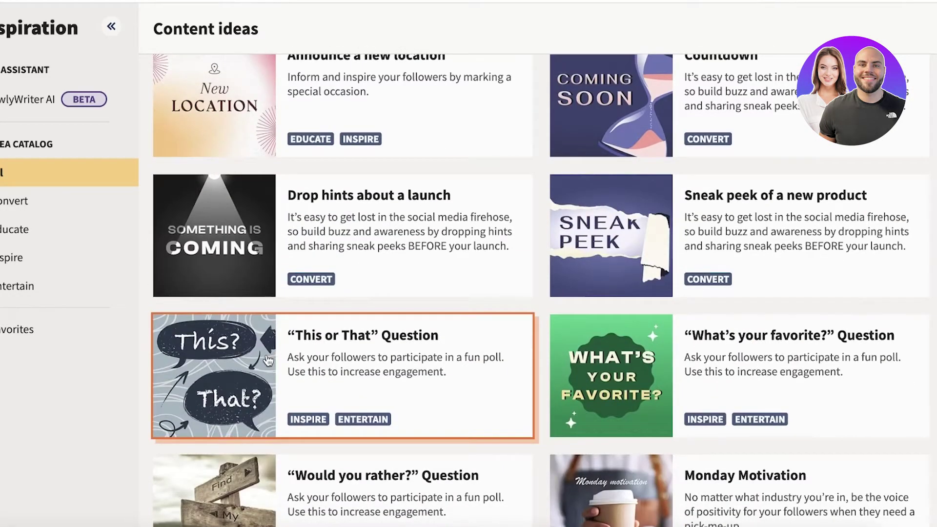
scroll(142, 264, down, 3)
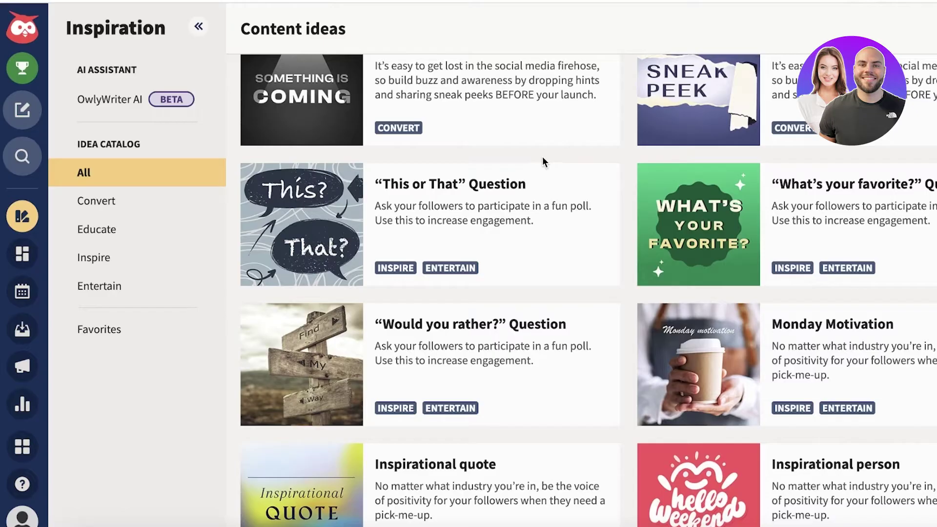
scroll(543, 157, up, 10)
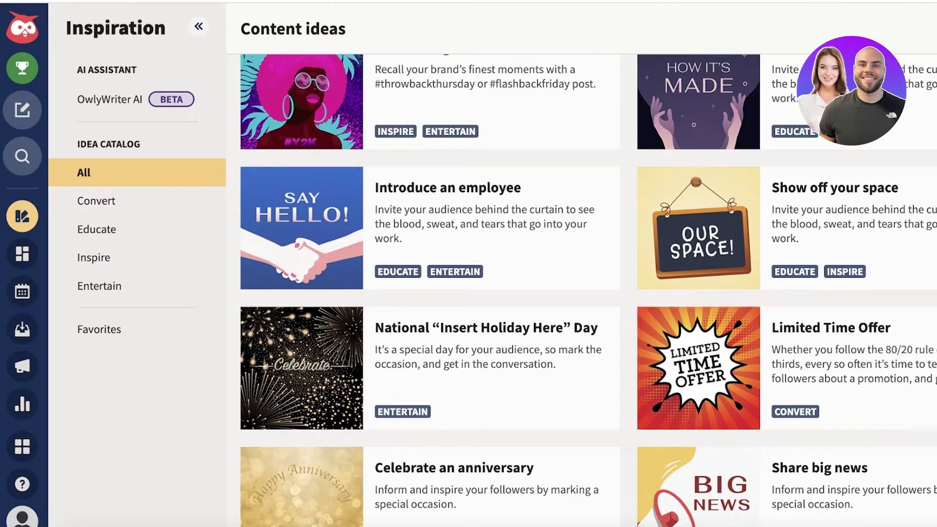
scroll(596, 202, down, 4)
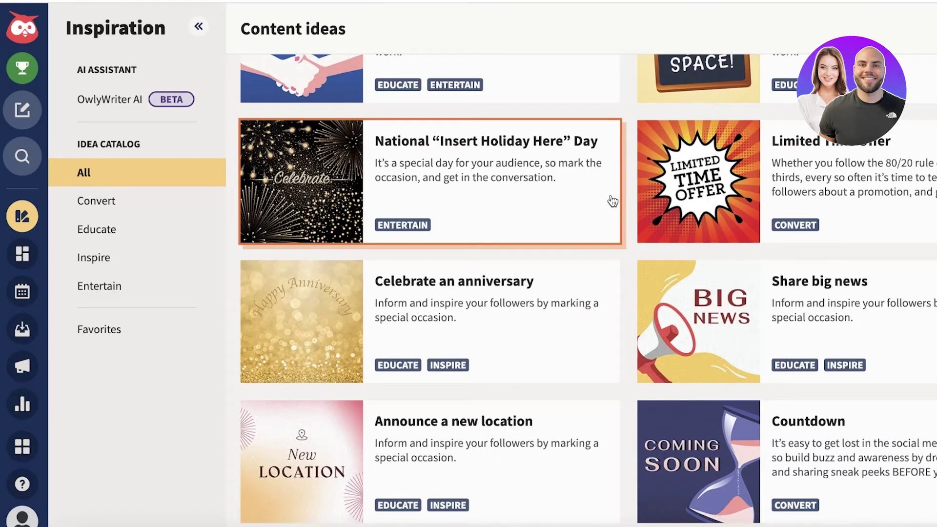
scroll(607, 209, down, 10)
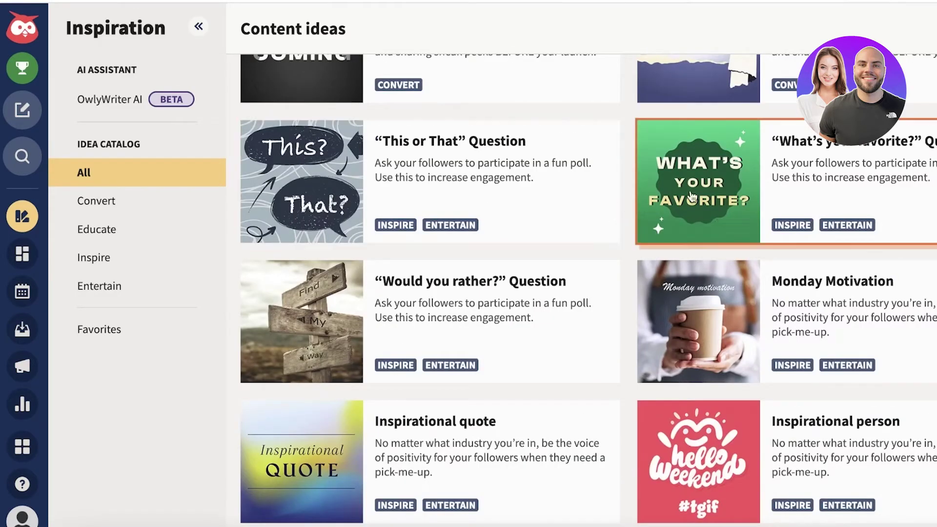
scroll(722, 231, down, 4)
scroll(717, 205, down, 1)
click(742, 181)
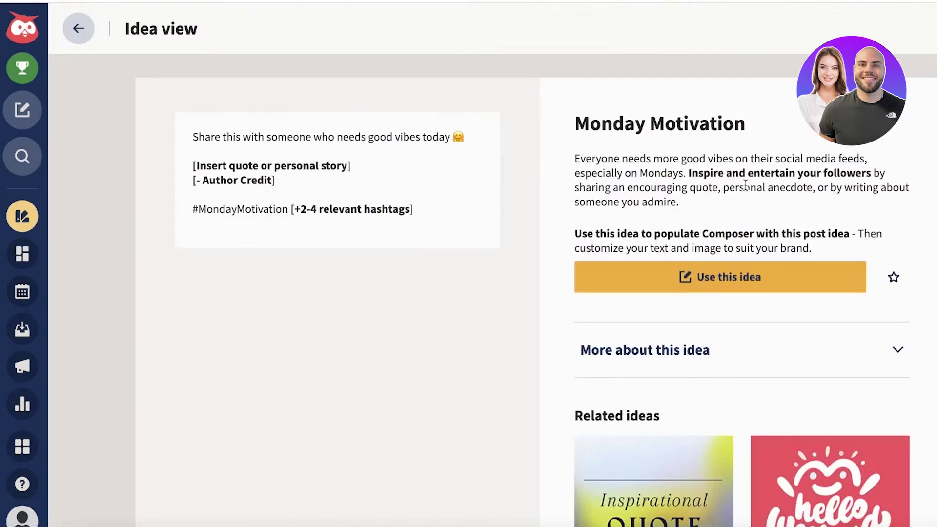
click(667, 274)
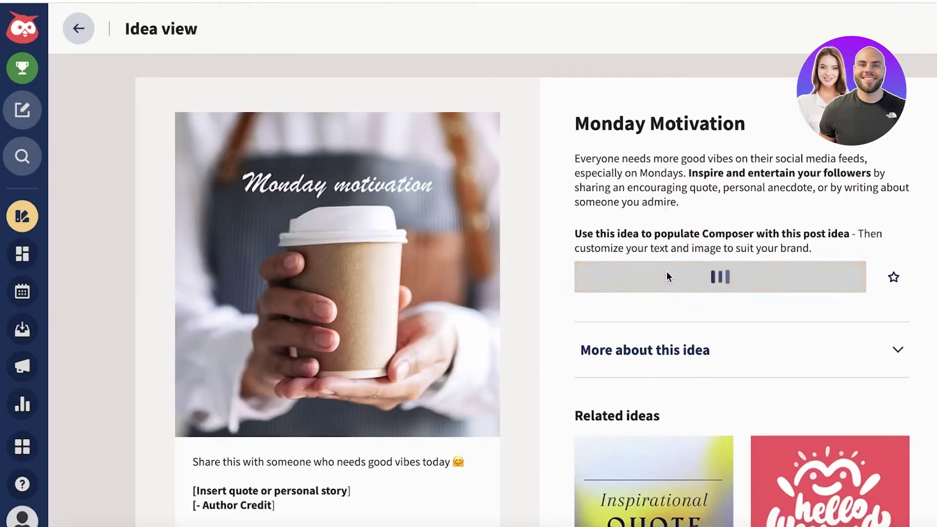
scroll(674, 268, down, 3)
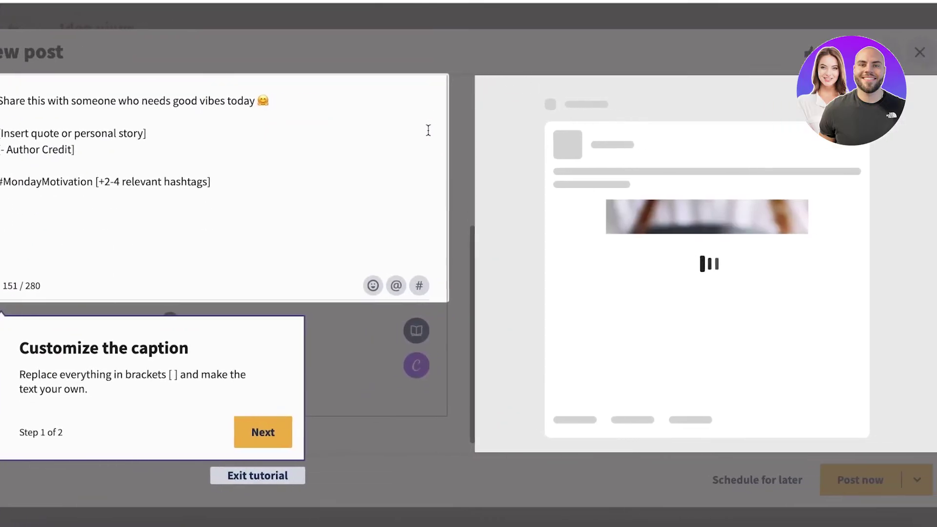
scroll(420, 131, down, 1)
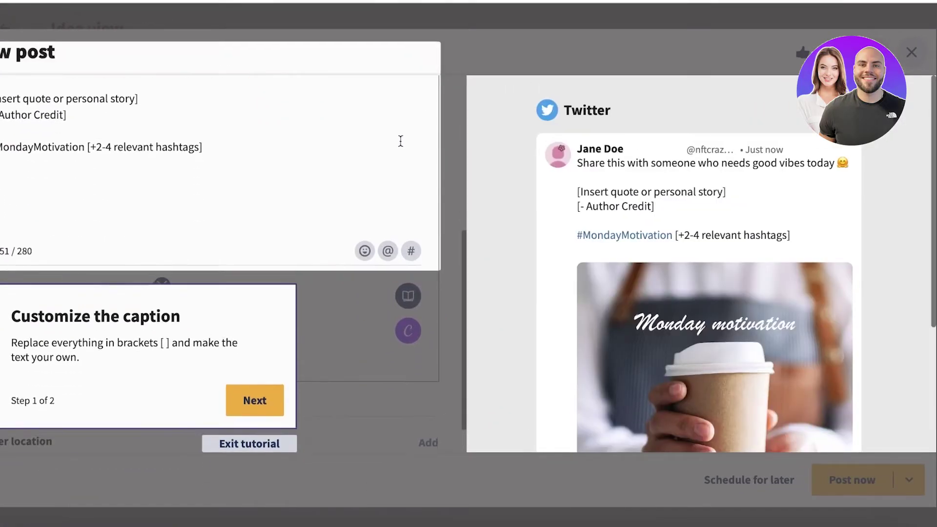
scroll(676, 265, down, 4)
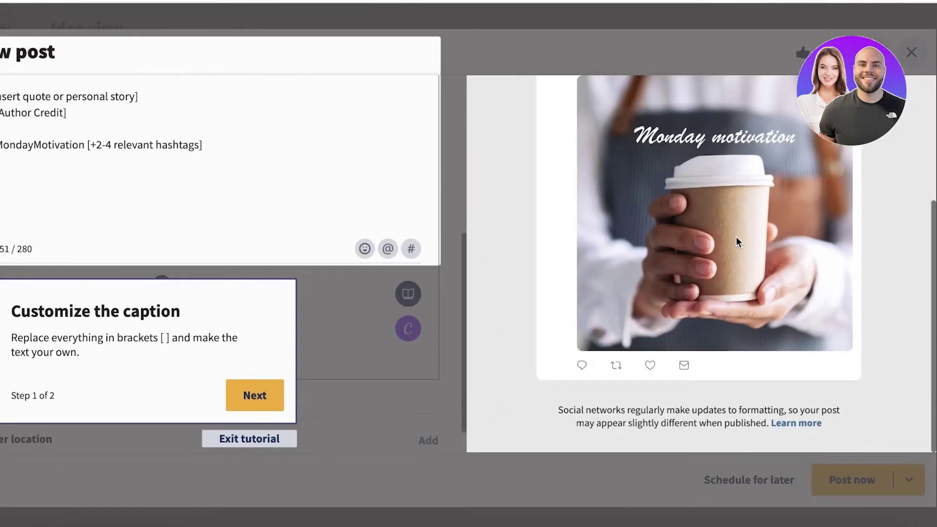
scroll(736, 236, up, 3)
scroll(279, 292, up, 4)
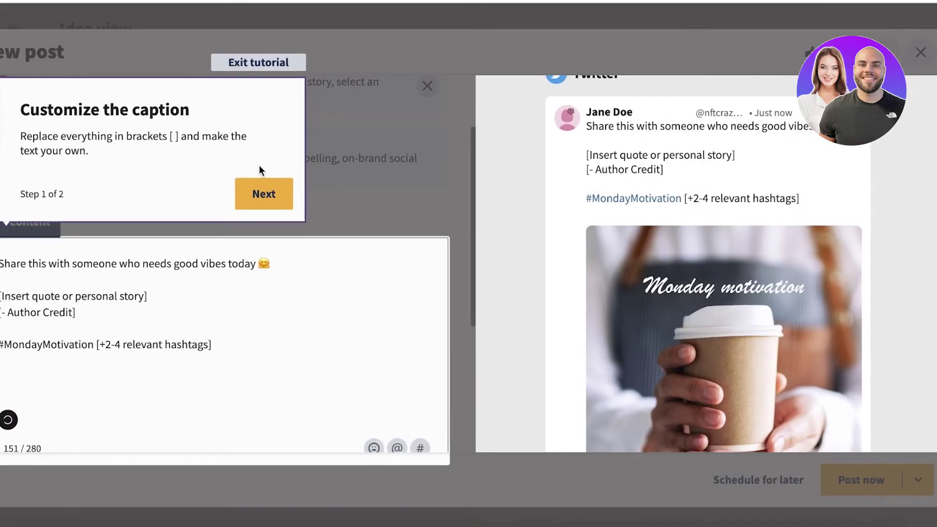
click(252, 190)
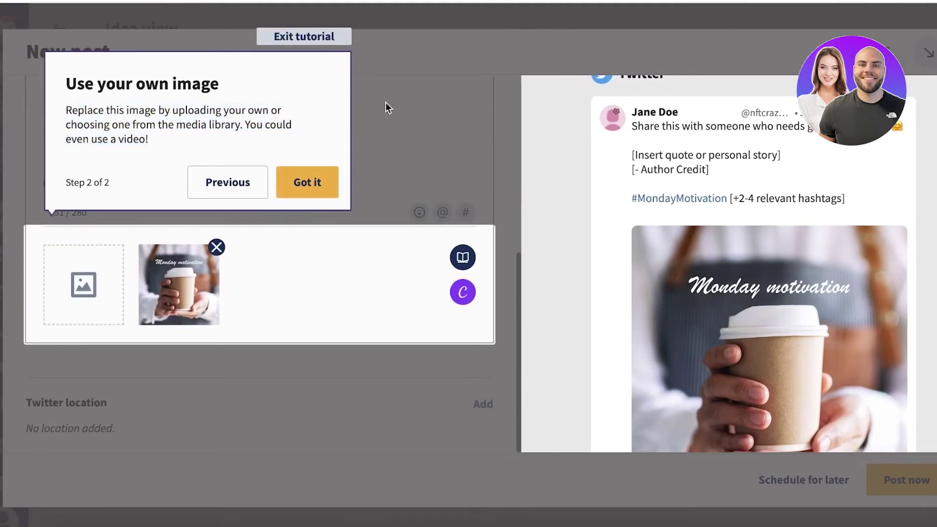
click(306, 184)
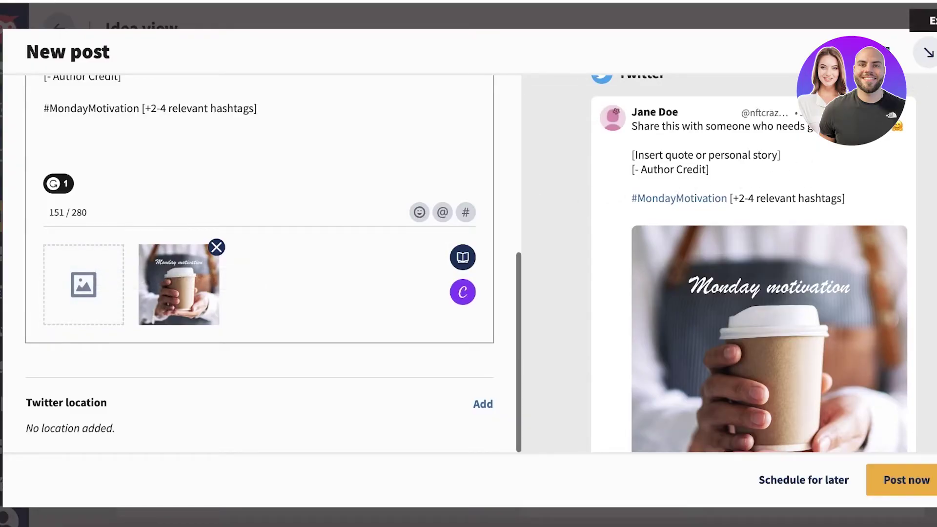
key(Escape)
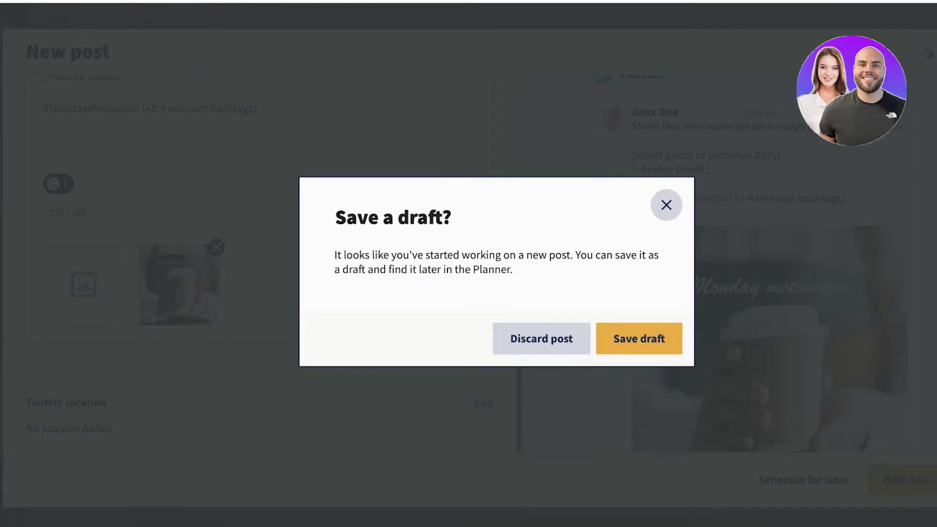
click(666, 205)
scroll(118, 107, up, 5)
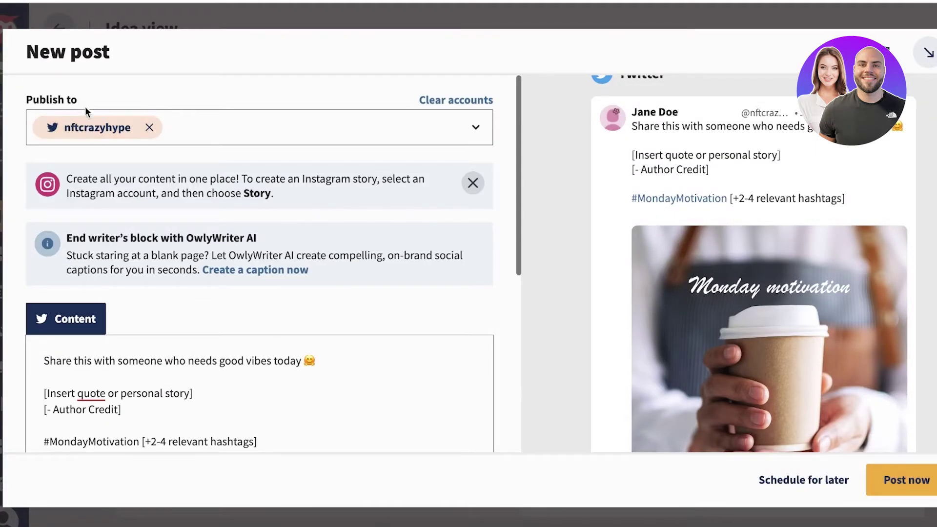
click(139, 142)
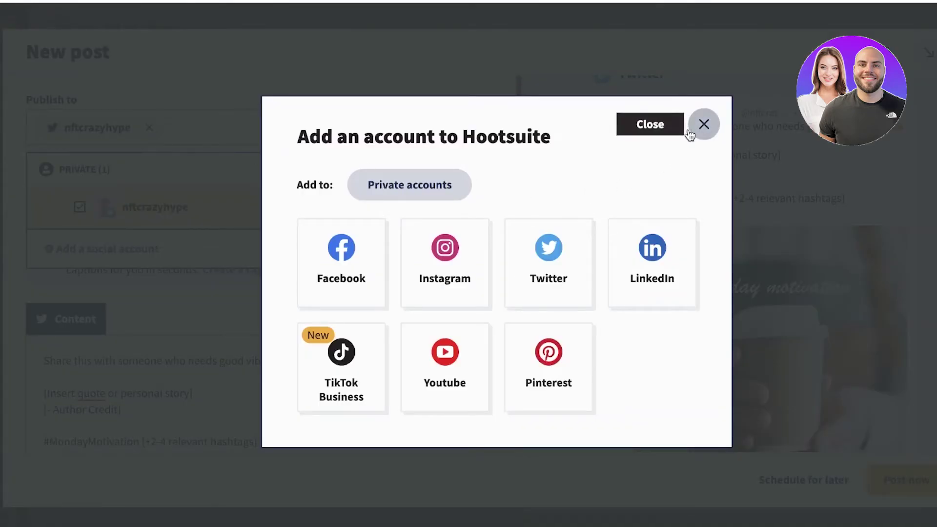
click(704, 124)
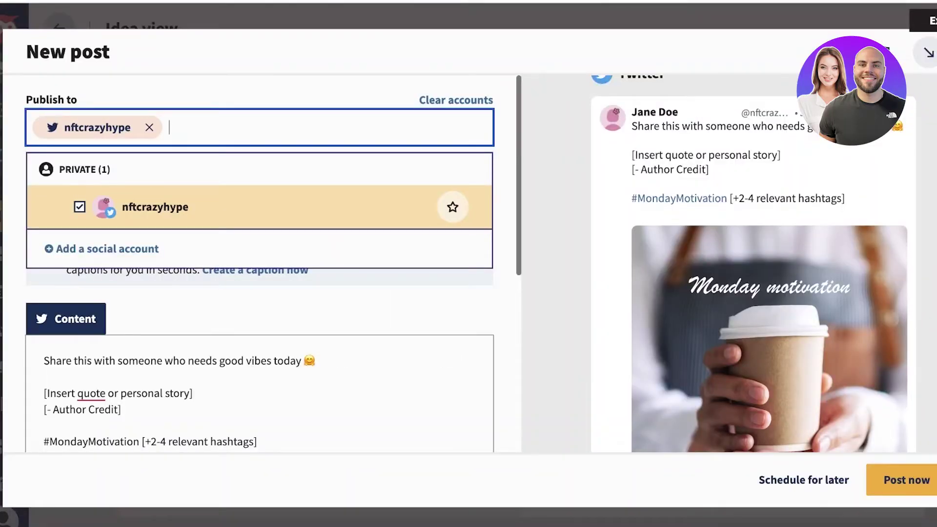
key(Escape)
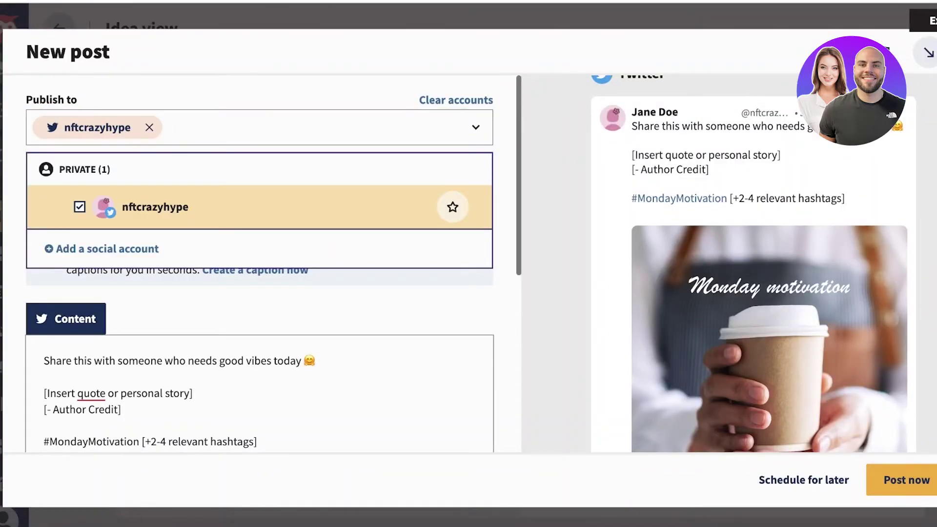
key(Escape)
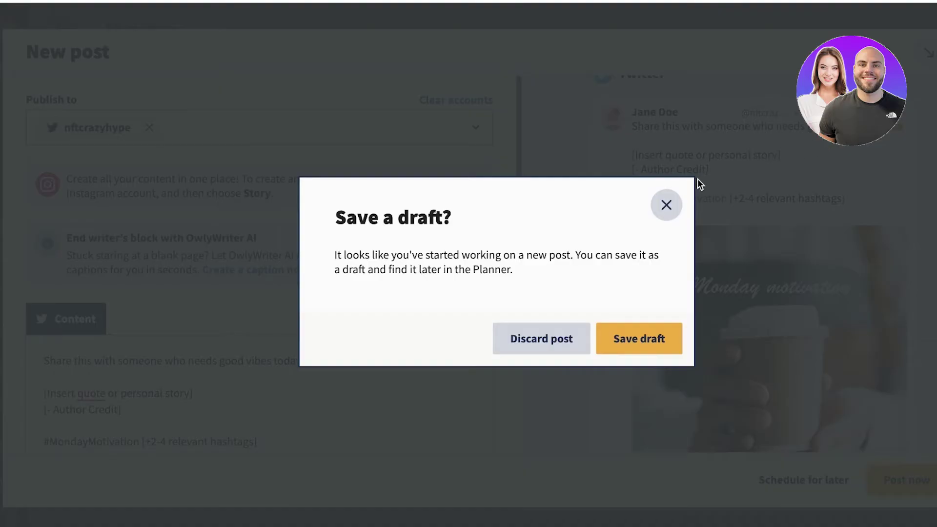
click(666, 205)
key(Escape)
click(561, 338)
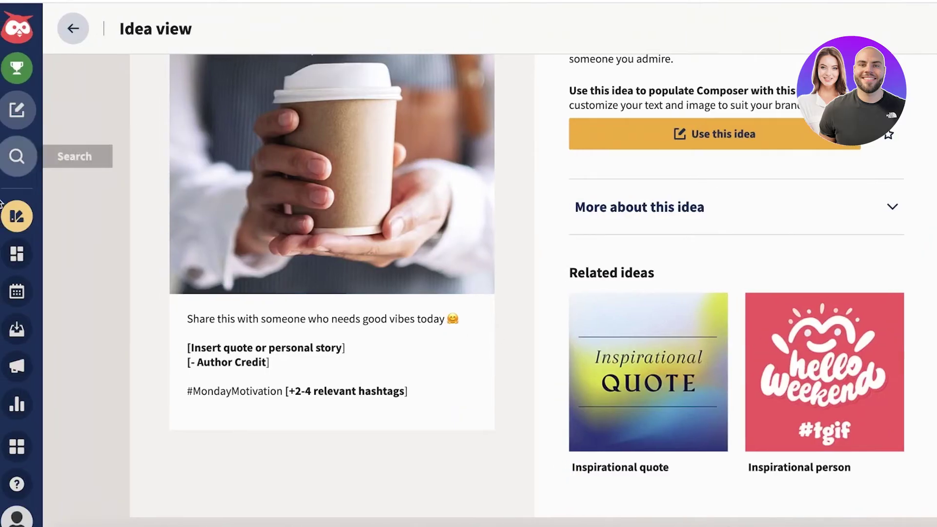
Step: Browse the YouTube and Twitter Streams boards, then go to the Planner calendar
click(5, 256)
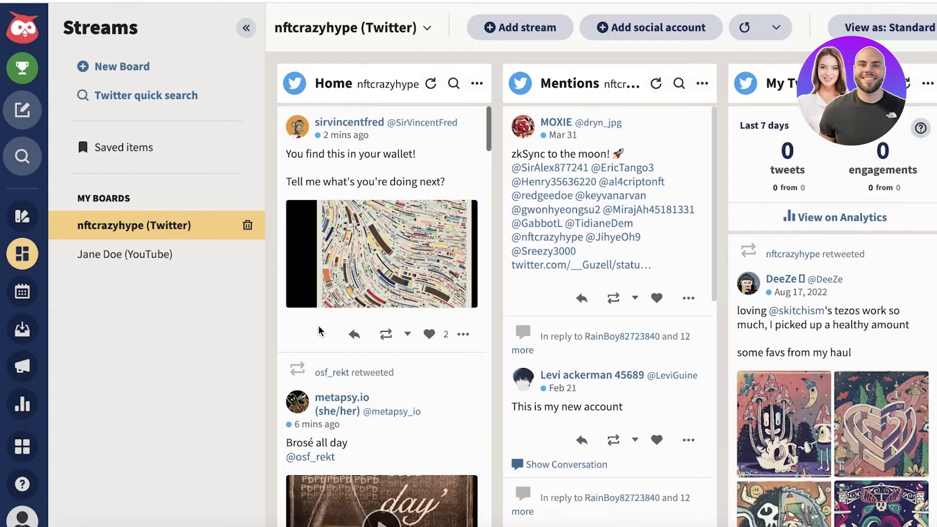
click(130, 264)
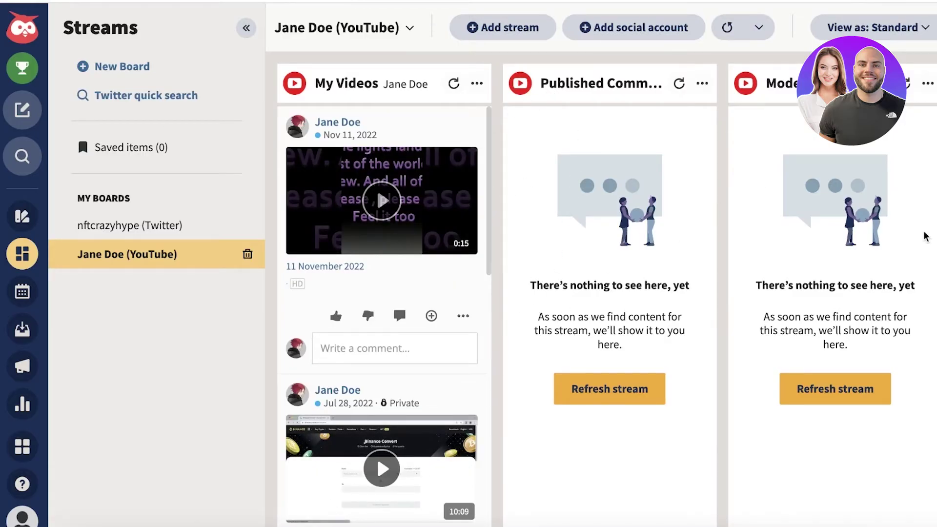
scroll(600, 293, right, 8)
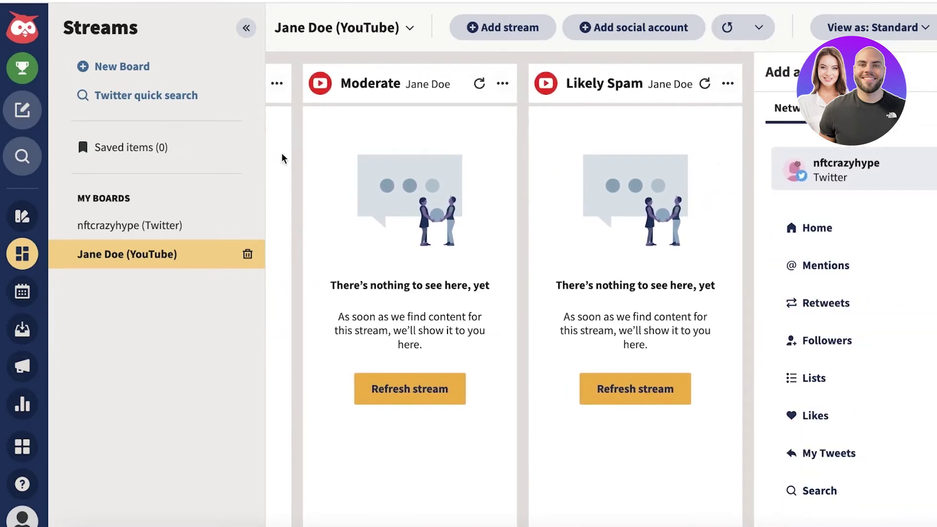
click(111, 226)
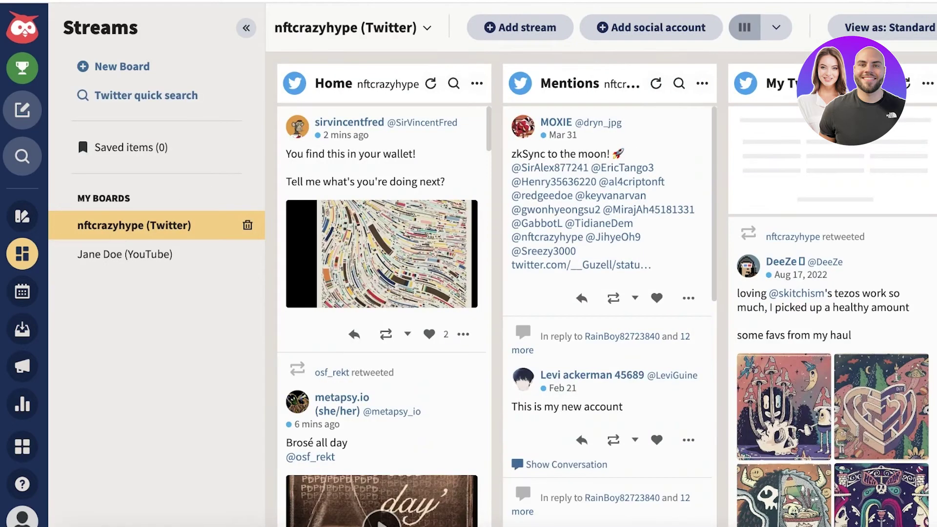
scroll(600, 293, right, 6)
scroll(600, 293, right, 2)
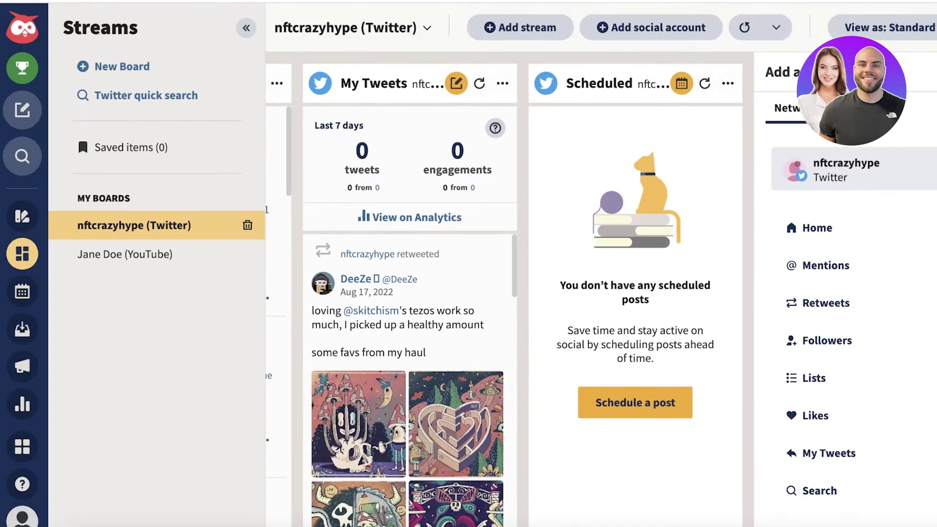
scroll(823, 142, left, 8)
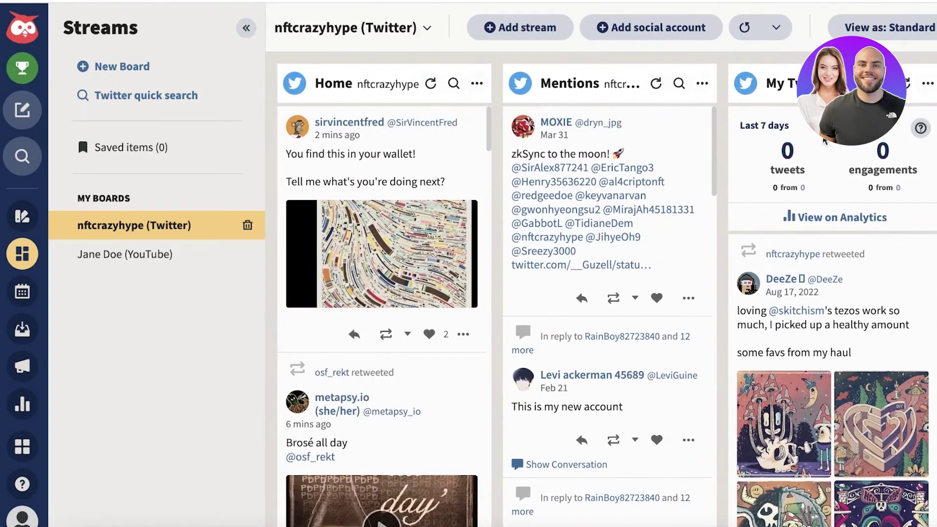
click(24, 304)
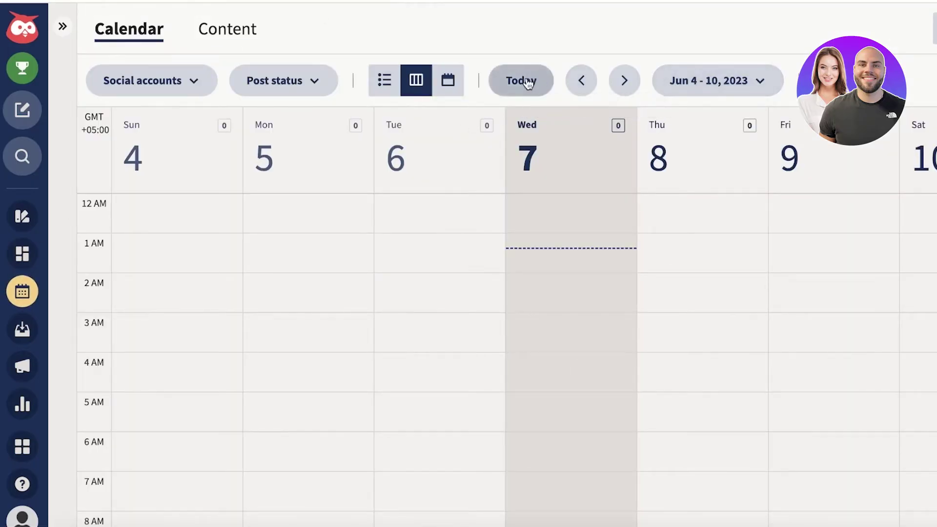
Step: Try the Planner's month, list and week views and the post status filter
click(442, 79)
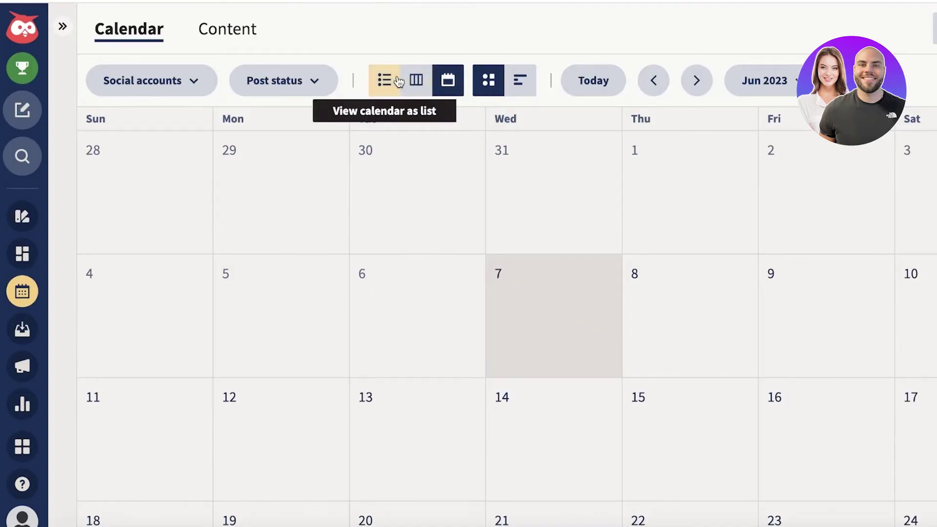
click(385, 81)
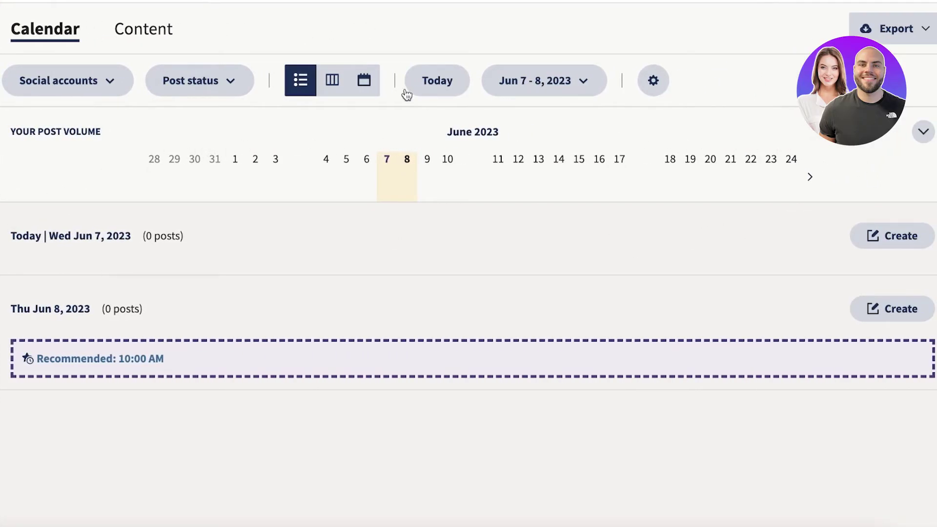
click(332, 81)
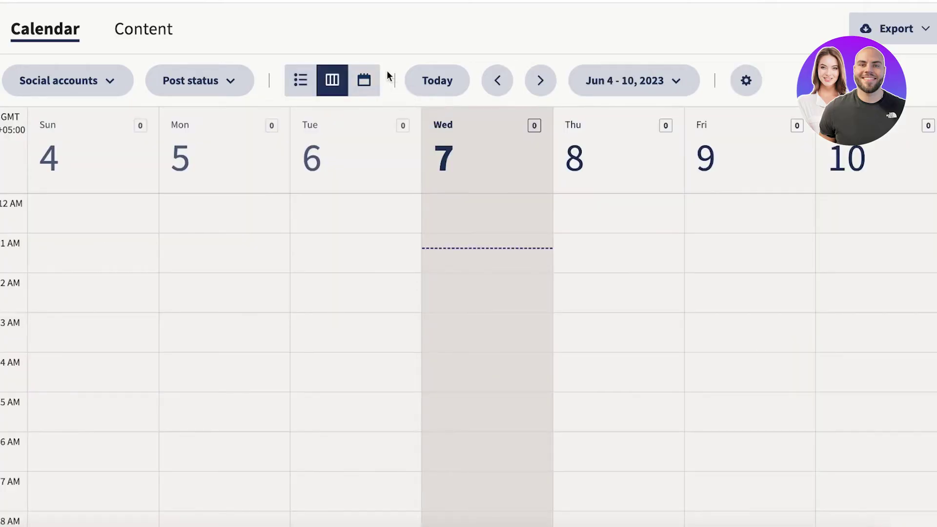
click(364, 80)
click(200, 81)
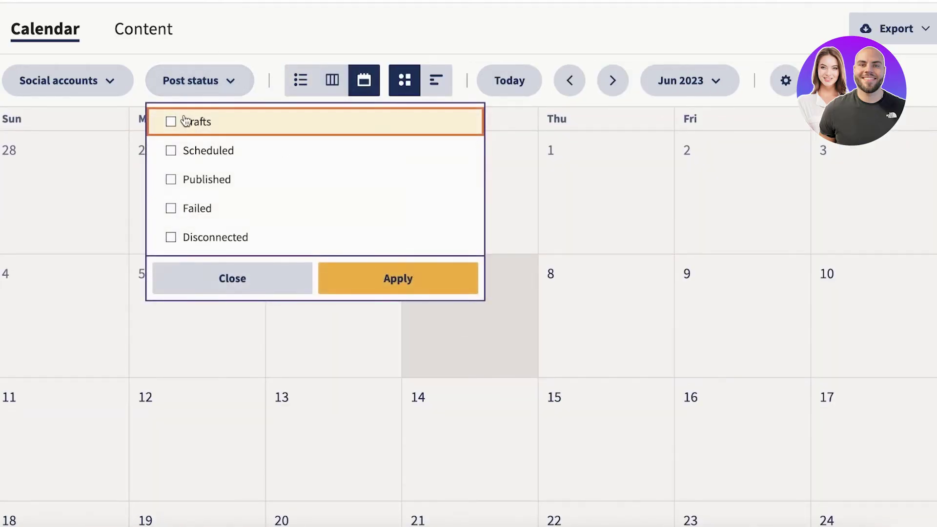
Step: Look over the social accounts filter, then go to the Inbox
click(55, 78)
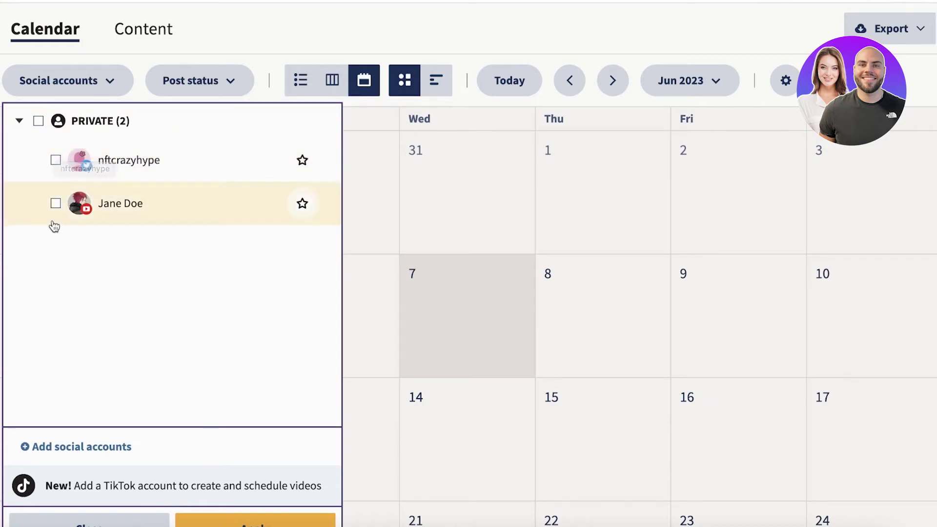
click(268, 42)
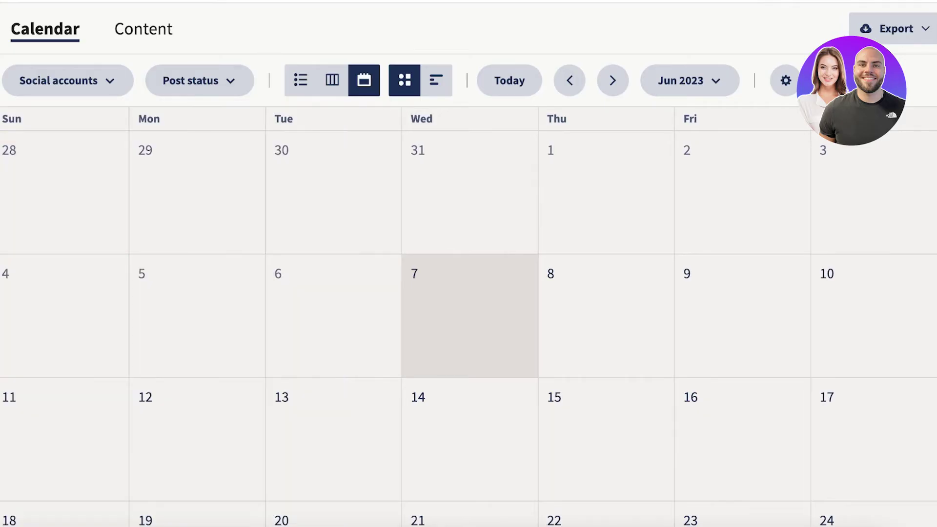
click(21, 332)
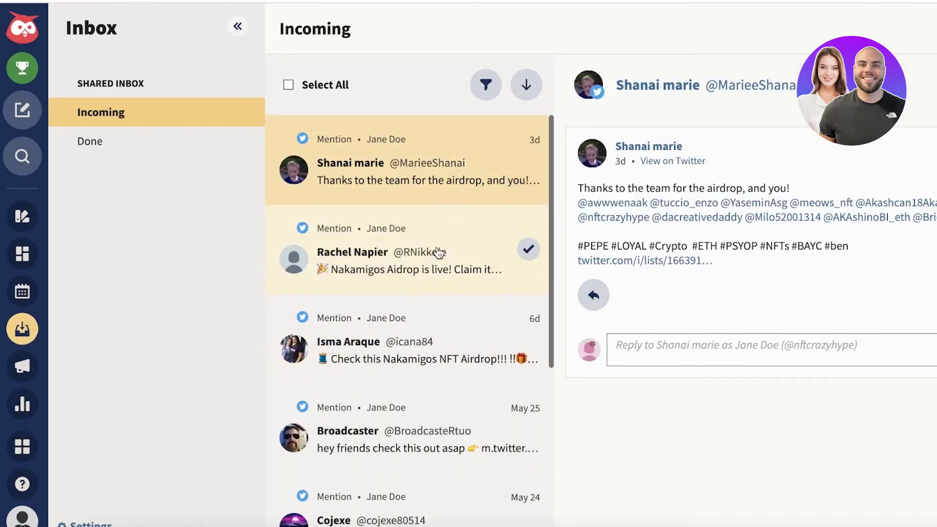
Step: Open the 'Nakamigos Airdrop is live!' mention and close Inbox Settings without saving
scroll(392, 161, down, 5)
scroll(359, 300, up, 5)
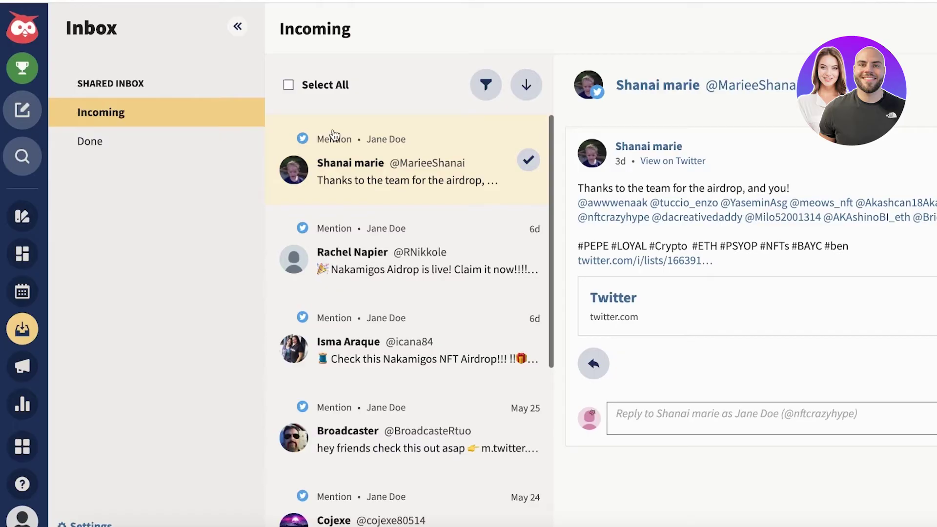
click(345, 236)
scroll(354, 318, down, 5)
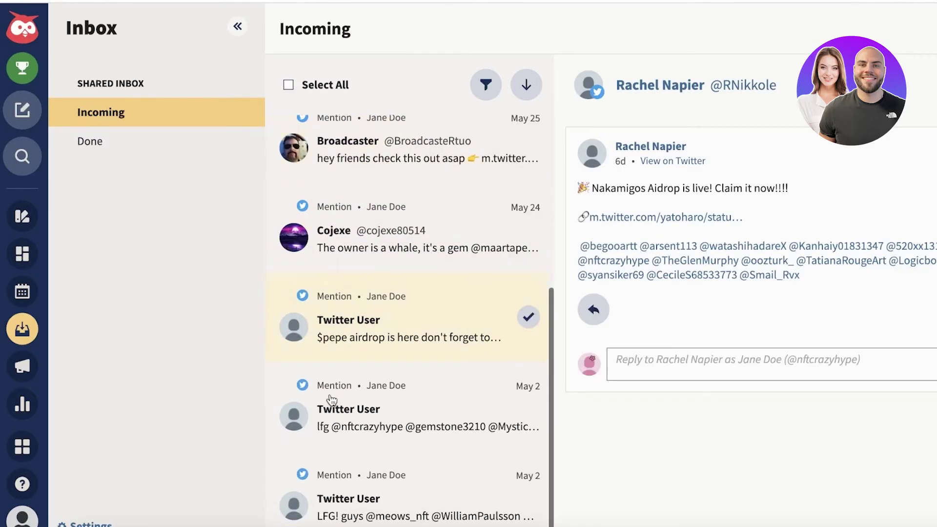
scroll(387, 337, up, 5)
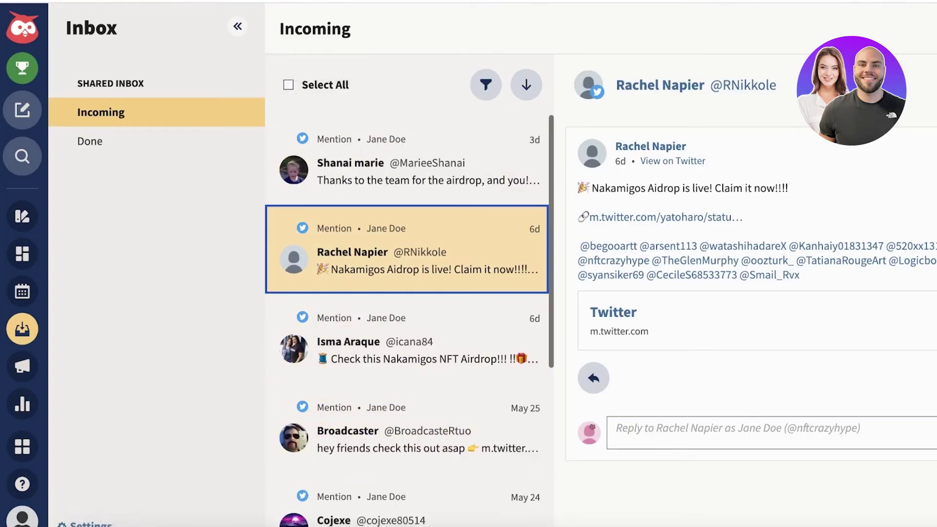
click(88, 523)
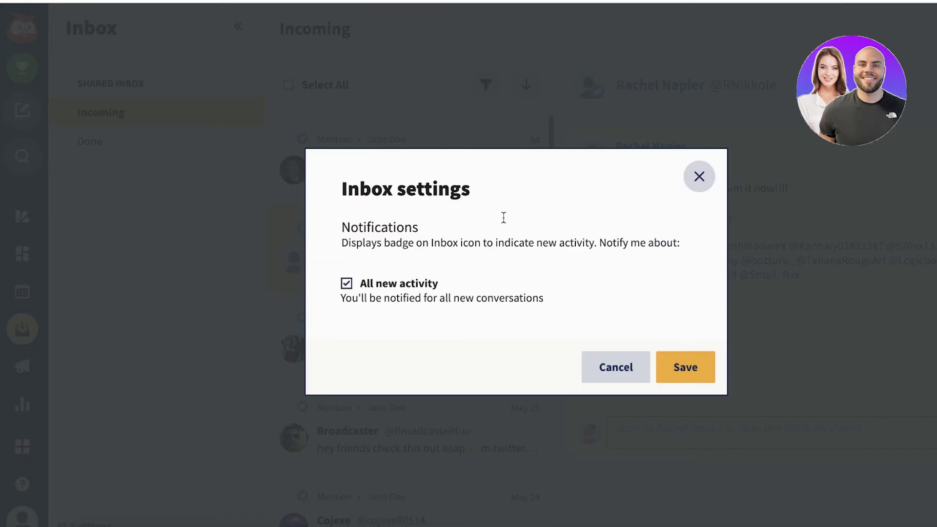
click(714, 177)
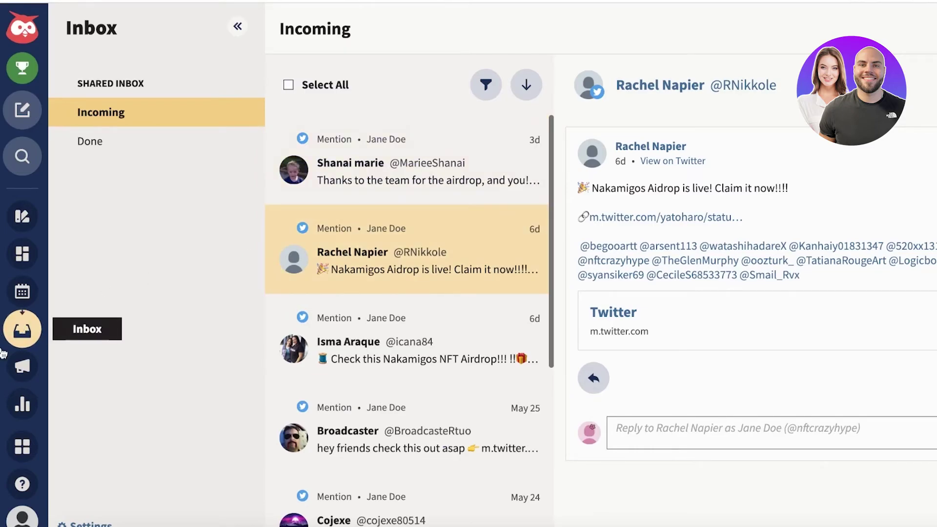
Step: Pass the Advertise section's Facebook Boost page and land on the Analytics Welcome page
click(33, 368)
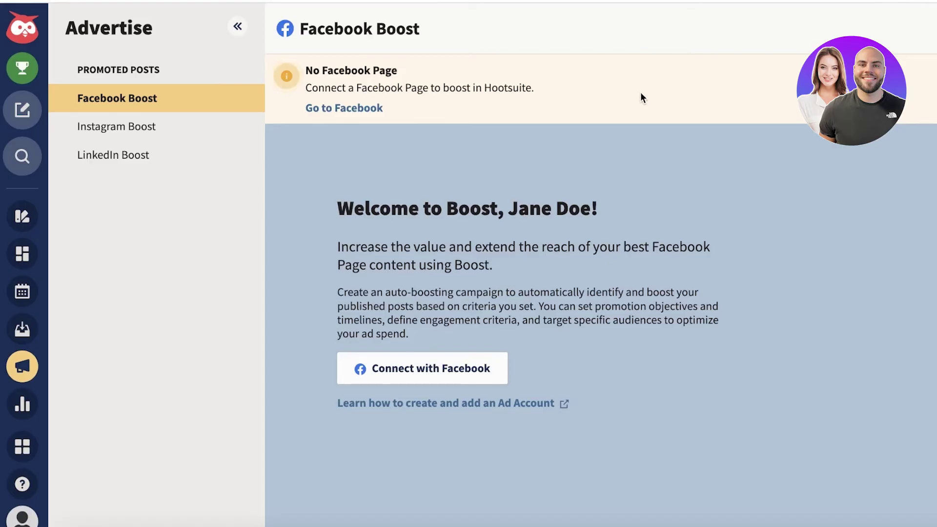
click(22, 404)
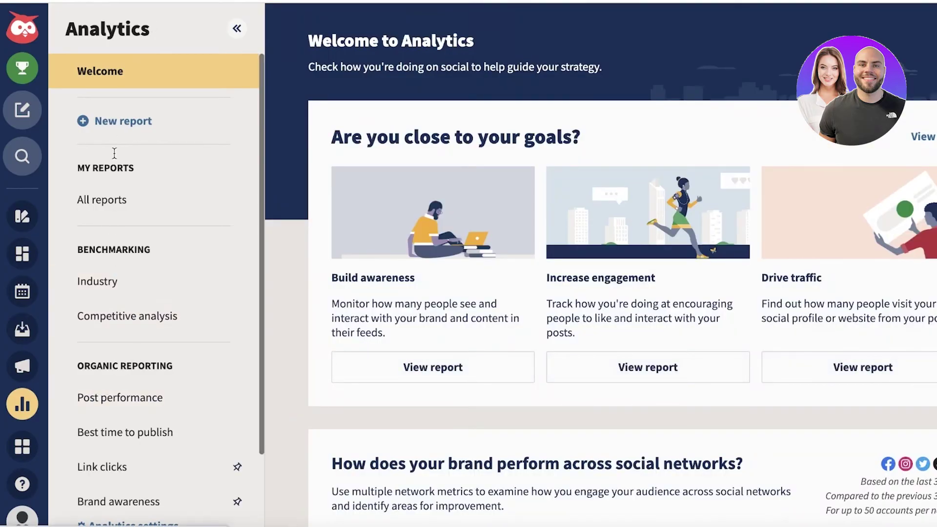
click(128, 120)
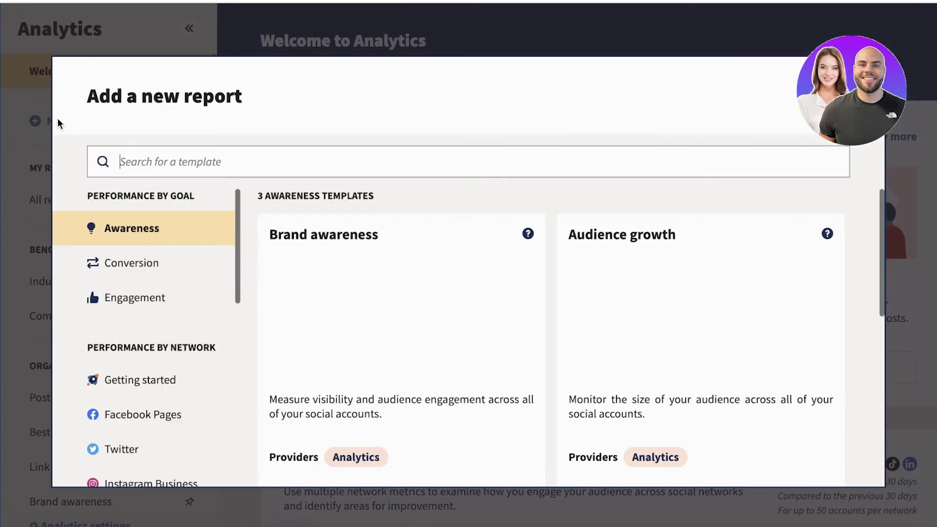
scroll(476, 264, down, 5)
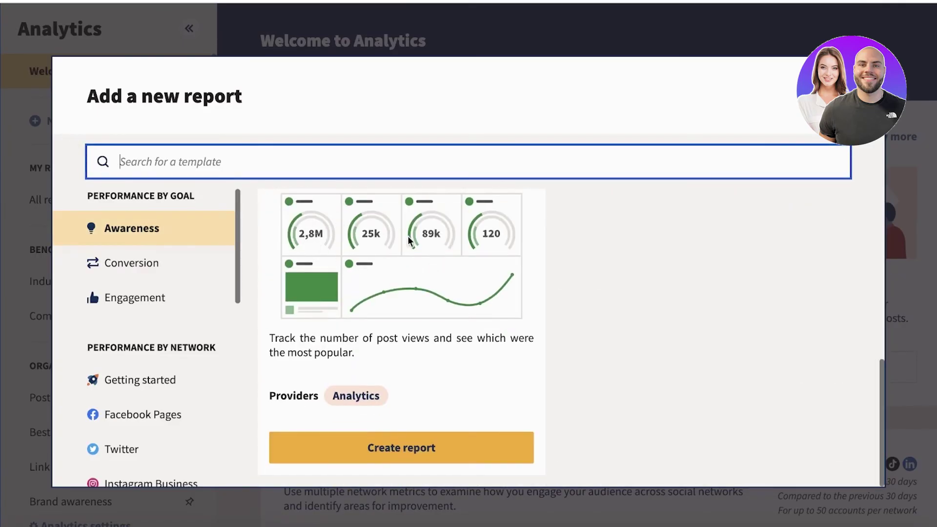
scroll(413, 273, up, 5)
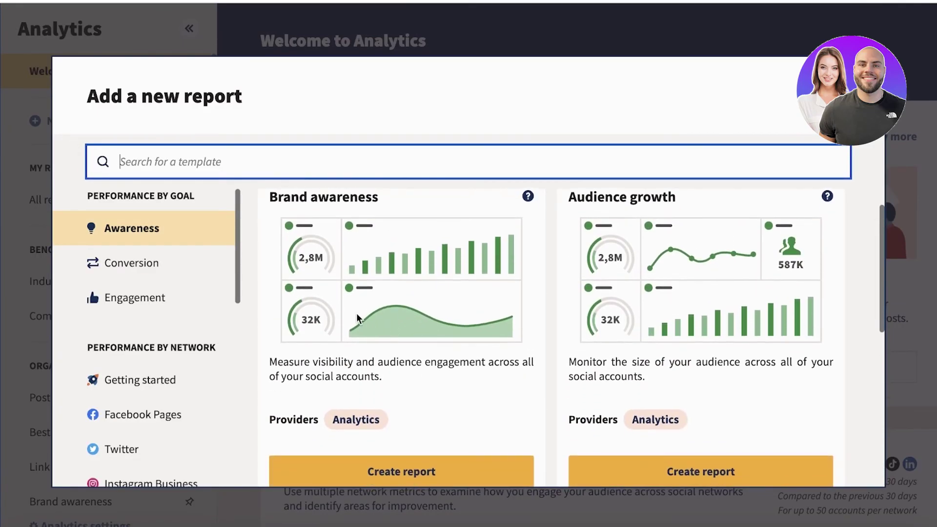
scroll(439, 249, down, 5)
scroll(351, 248, up, 6)
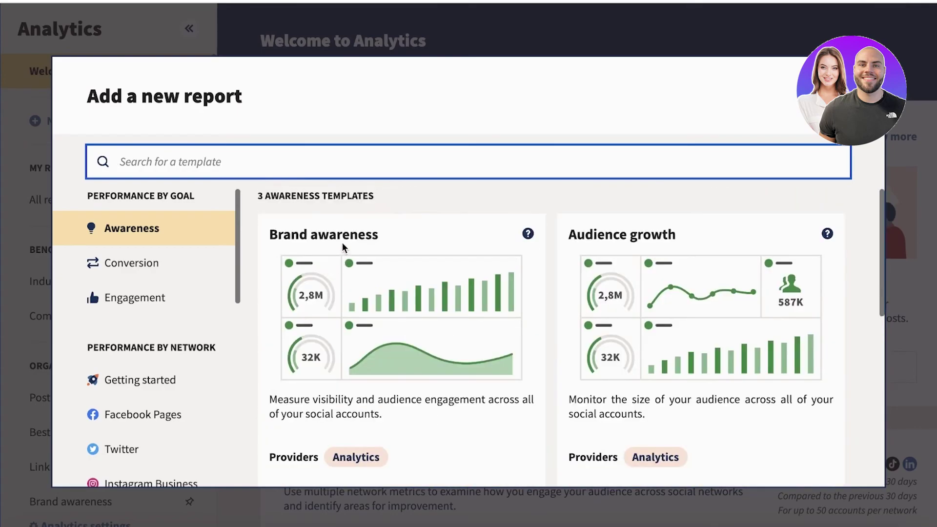
scroll(302, 216, down, 6)
scroll(342, 235, up, 2)
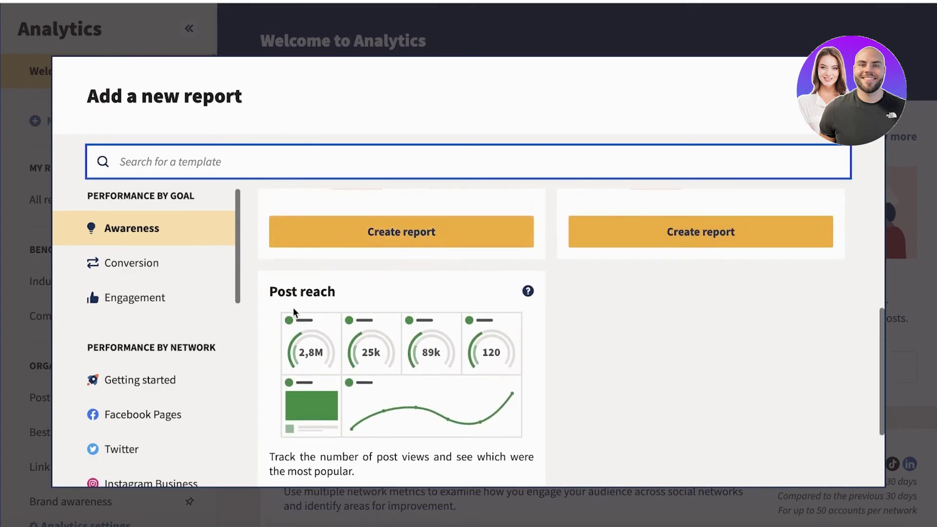
click(142, 259)
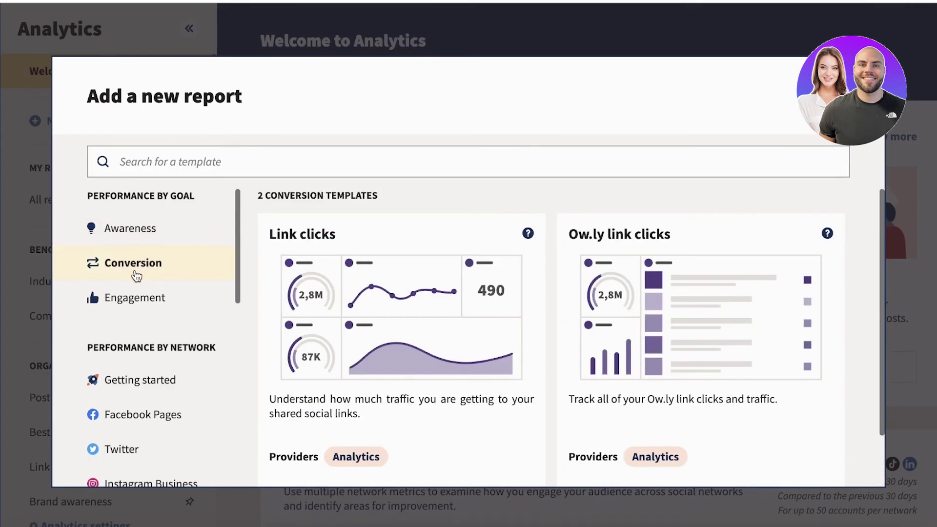
click(143, 301)
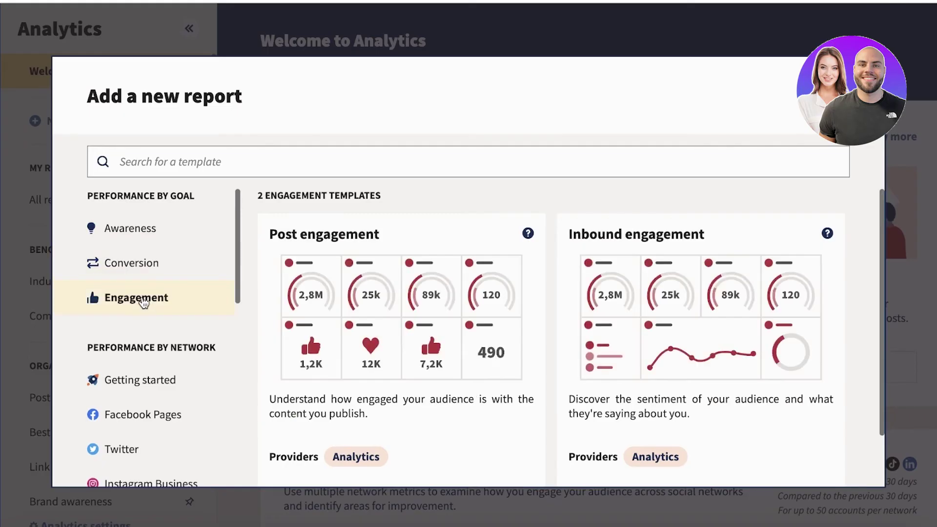
scroll(412, 279, down, 1)
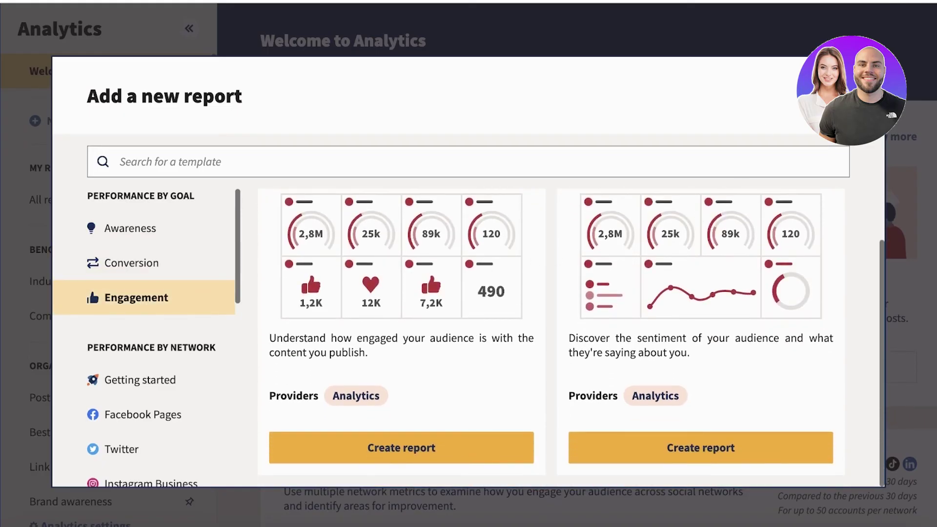
scroll(527, 196, up, 1)
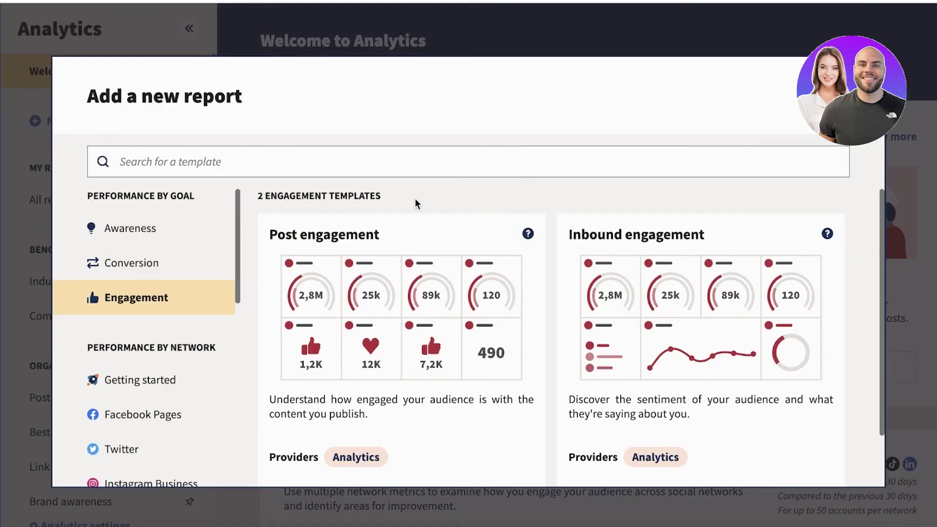
click(148, 238)
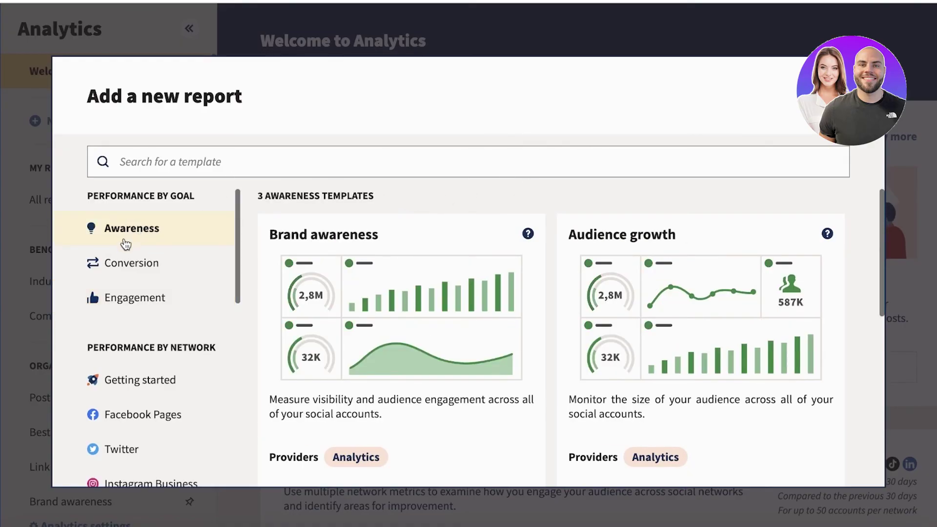
scroll(694, 246, down, 6)
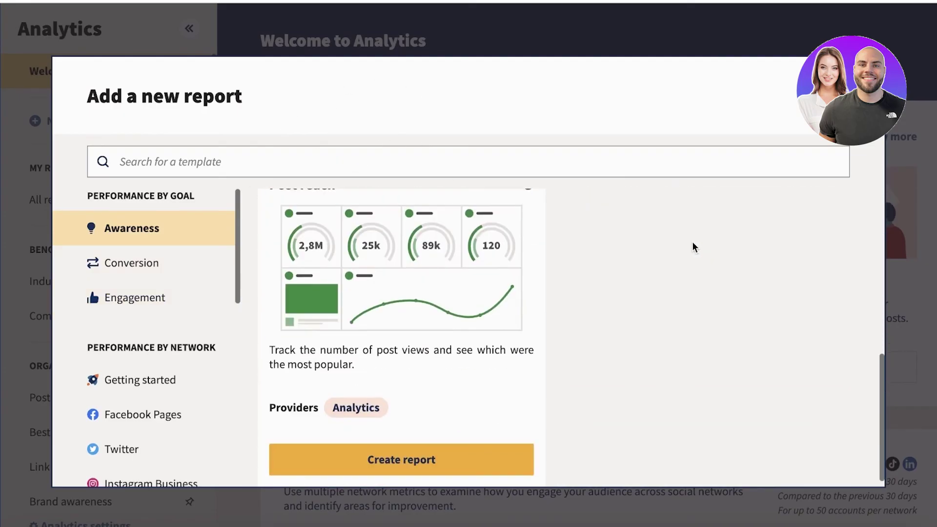
scroll(610, 242, up, 6)
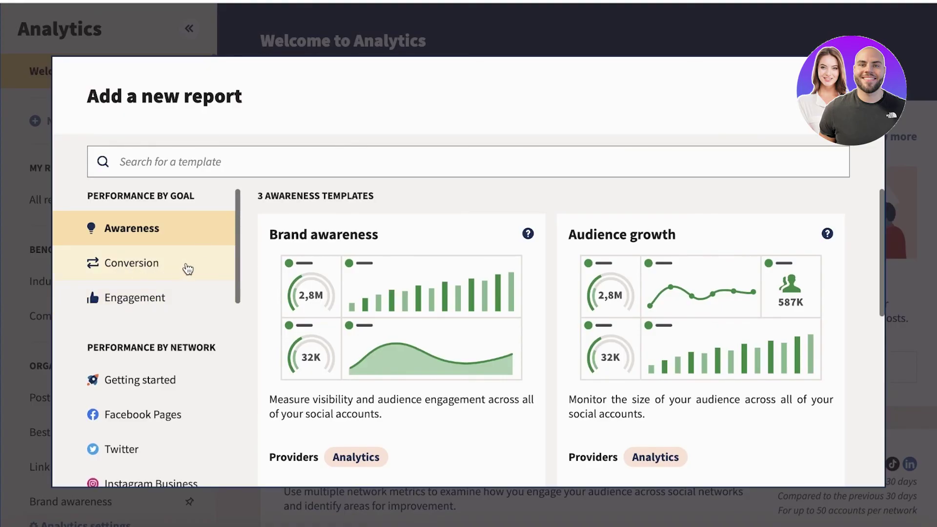
click(205, 262)
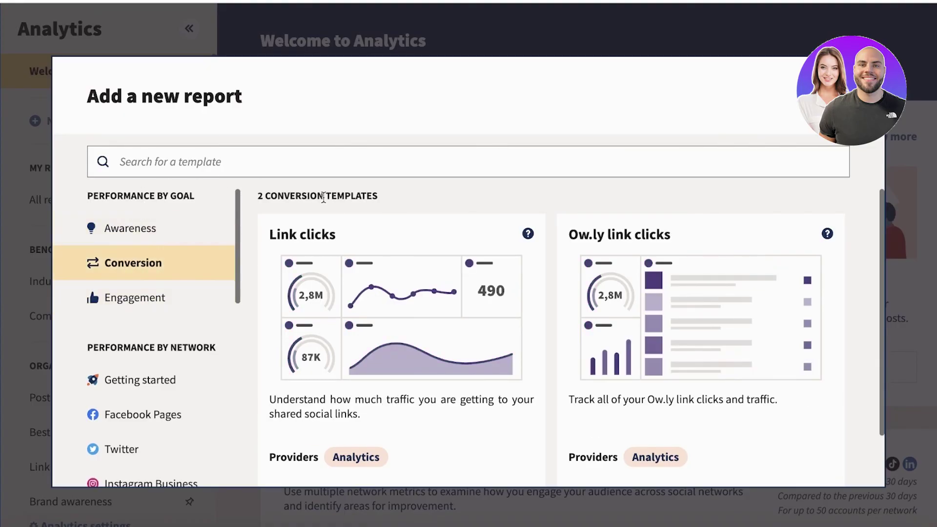
key(Escape)
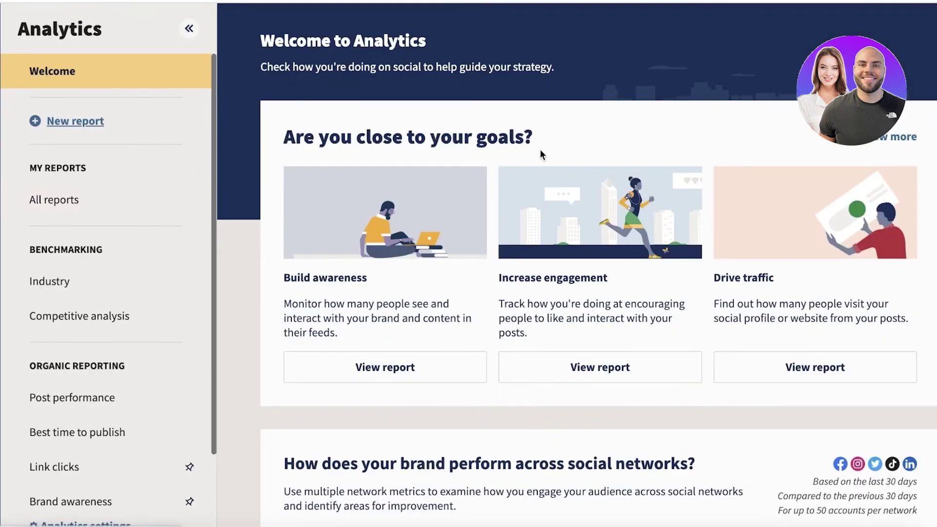
scroll(408, 201, down, 15)
scroll(495, 173, up, 8)
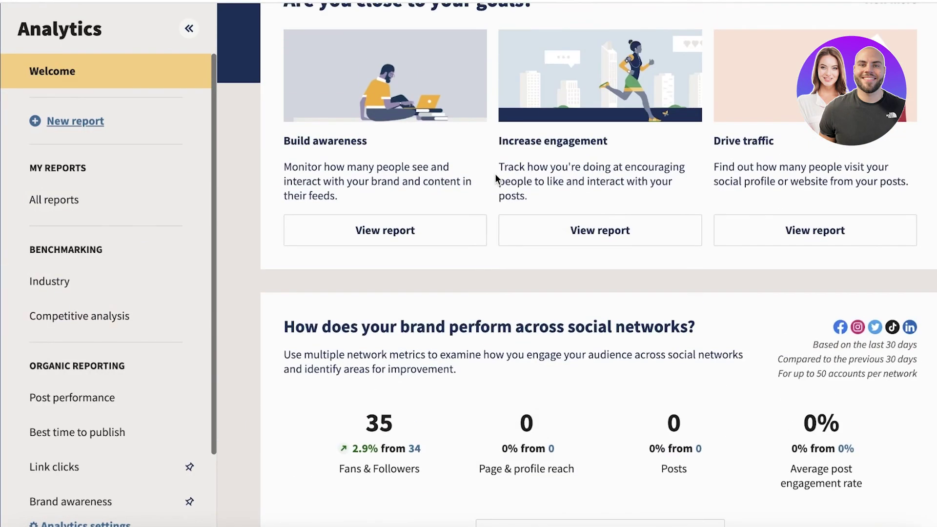
scroll(453, 427, up, 3)
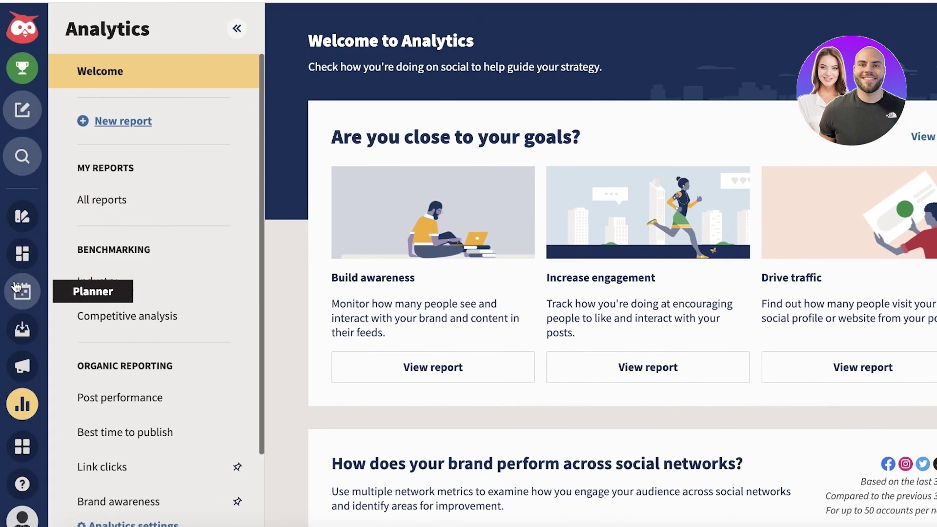
click(4, 115)
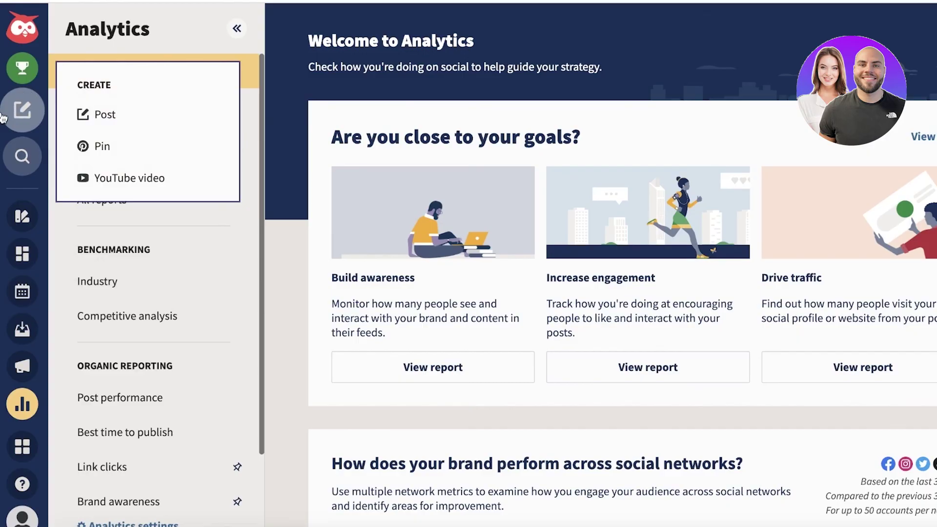